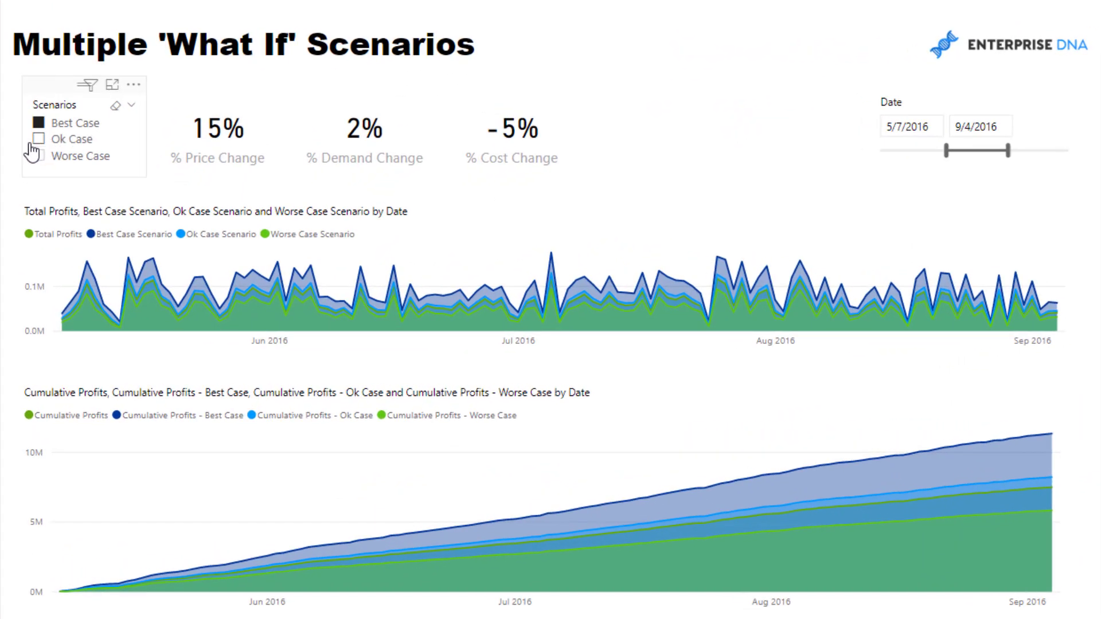
Inspect the three change cards and cycle the Scenarios slicer through Best, Ok and Worse Case.
click(170, 131)
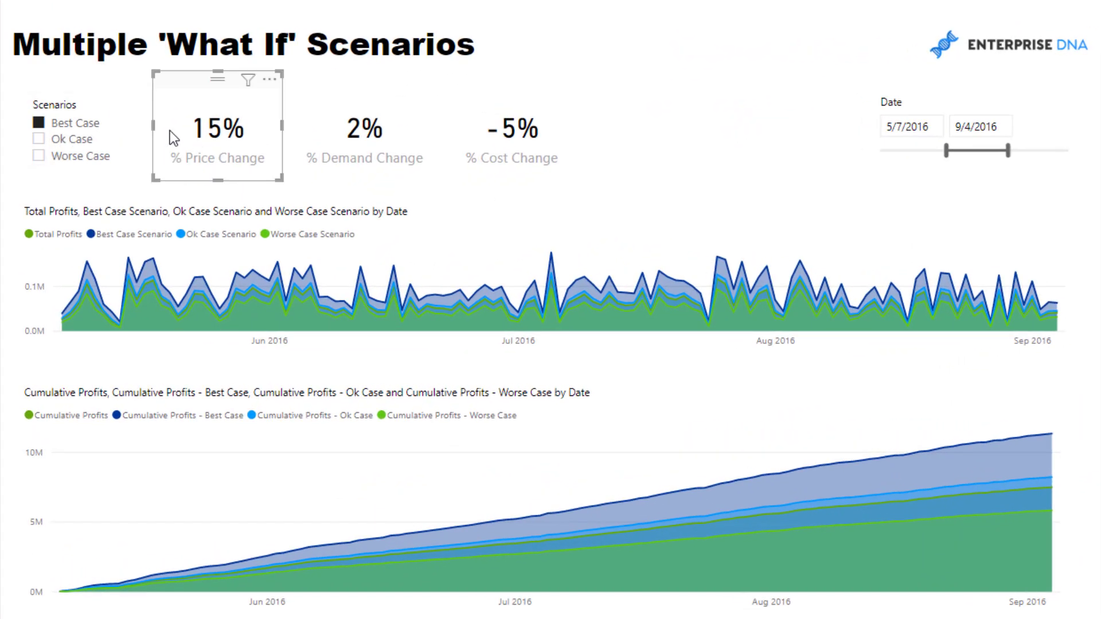
click(318, 107)
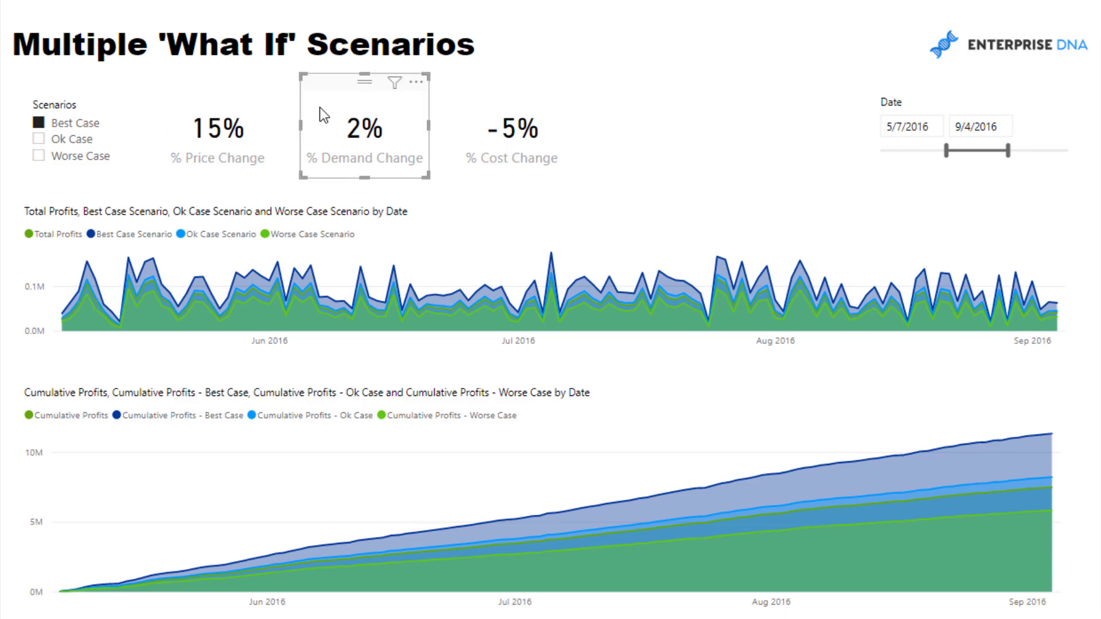
click(465, 104)
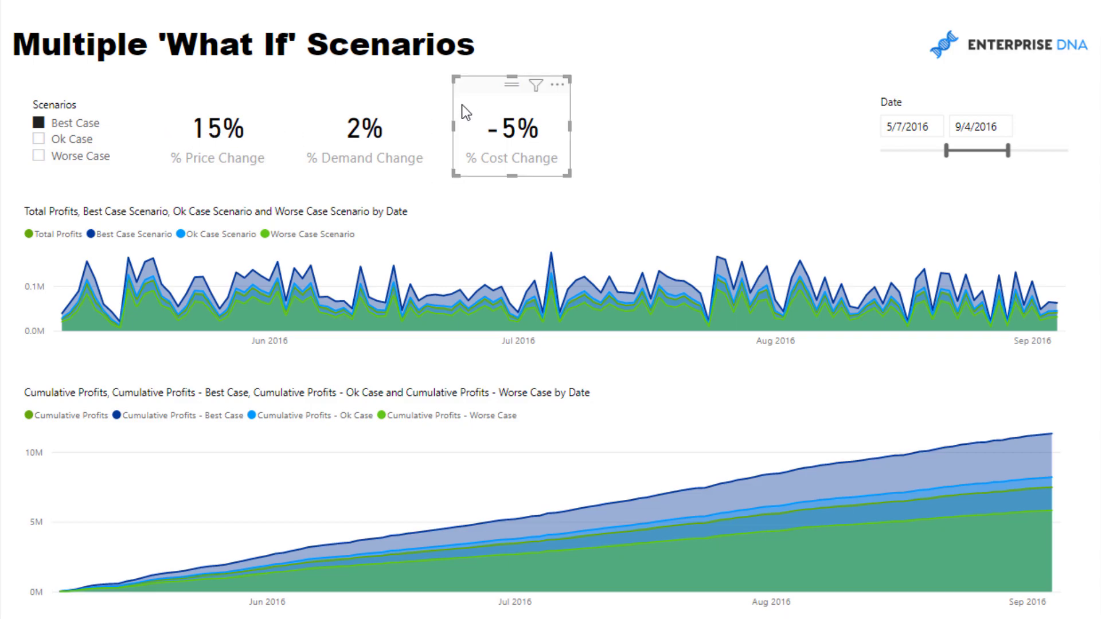
click(132, 129)
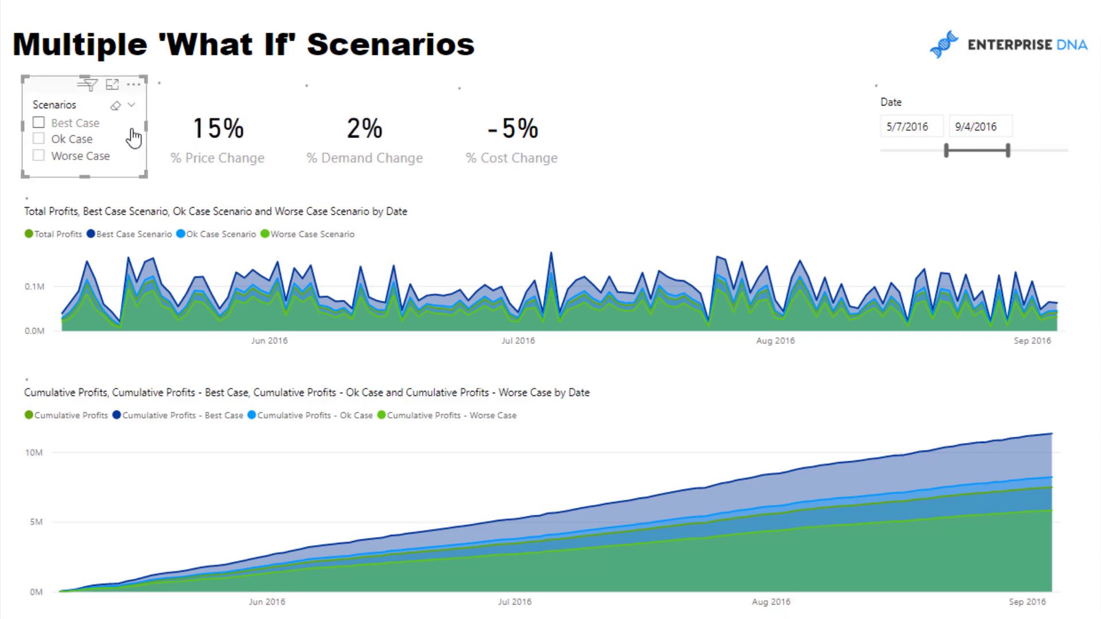
click(38, 123)
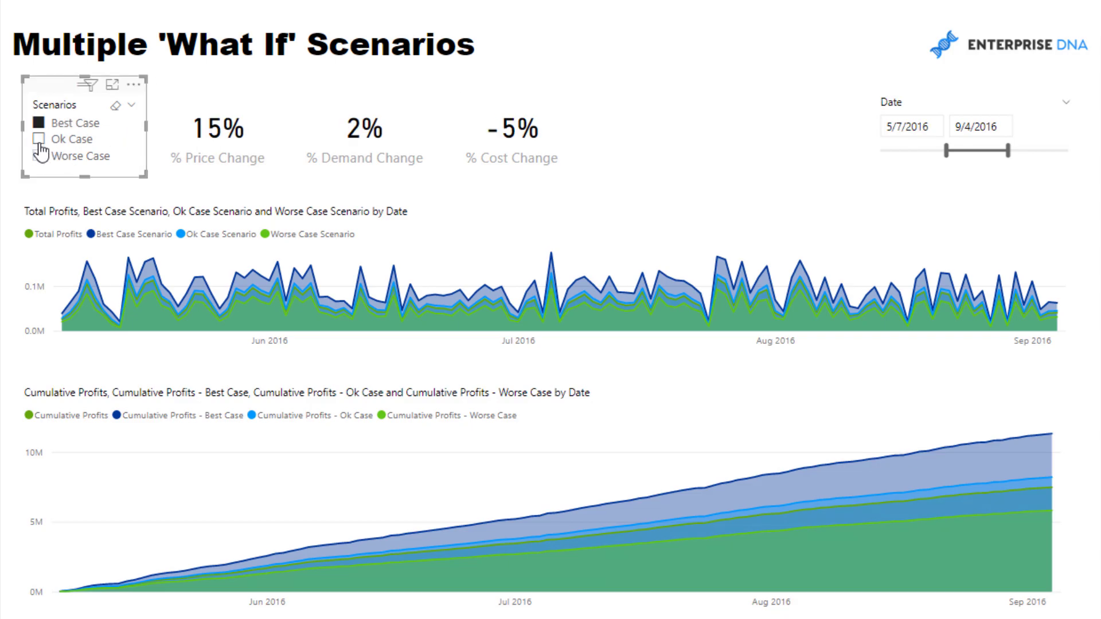
click(39, 141)
click(39, 158)
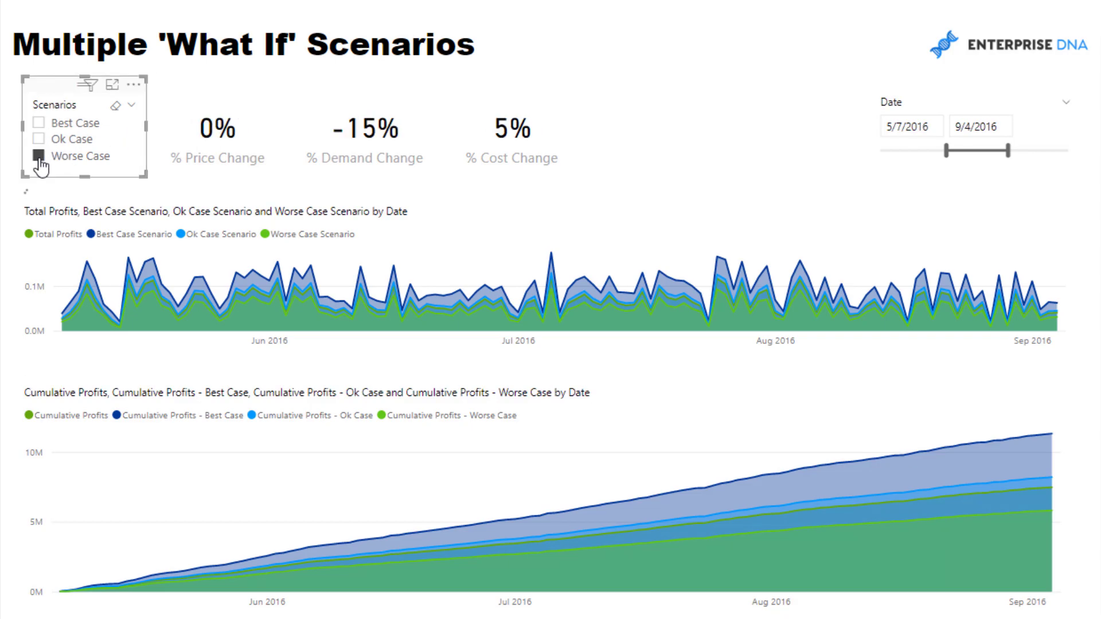
click(39, 123)
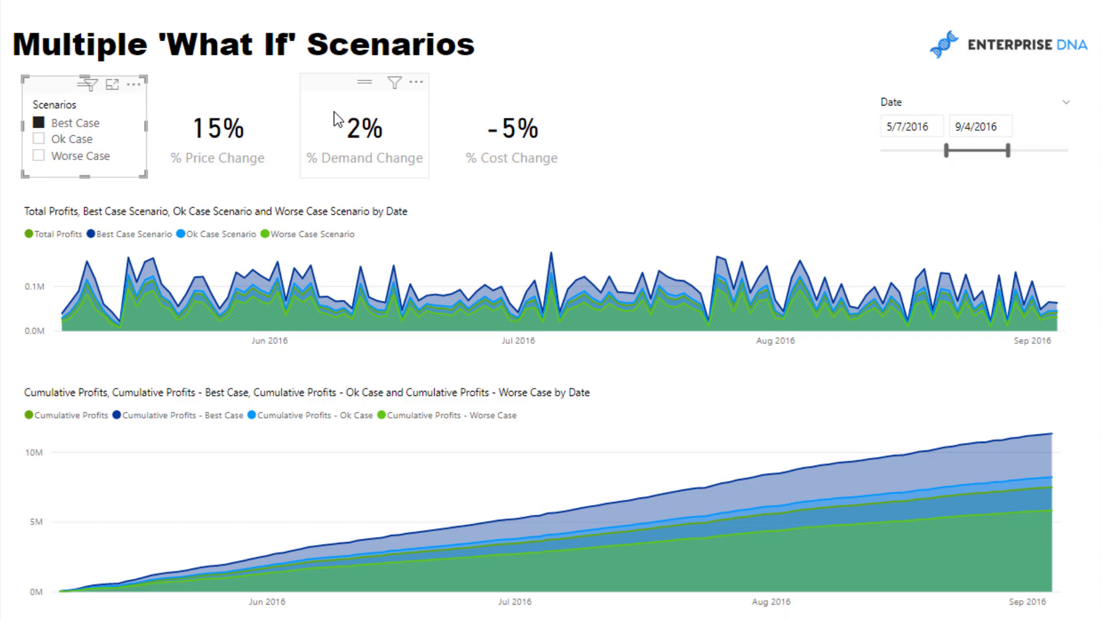
Recheck the cards and settle the Scenarios slicer on Worse Case (0%, -15%, 5%).
click(252, 115)
click(330, 108)
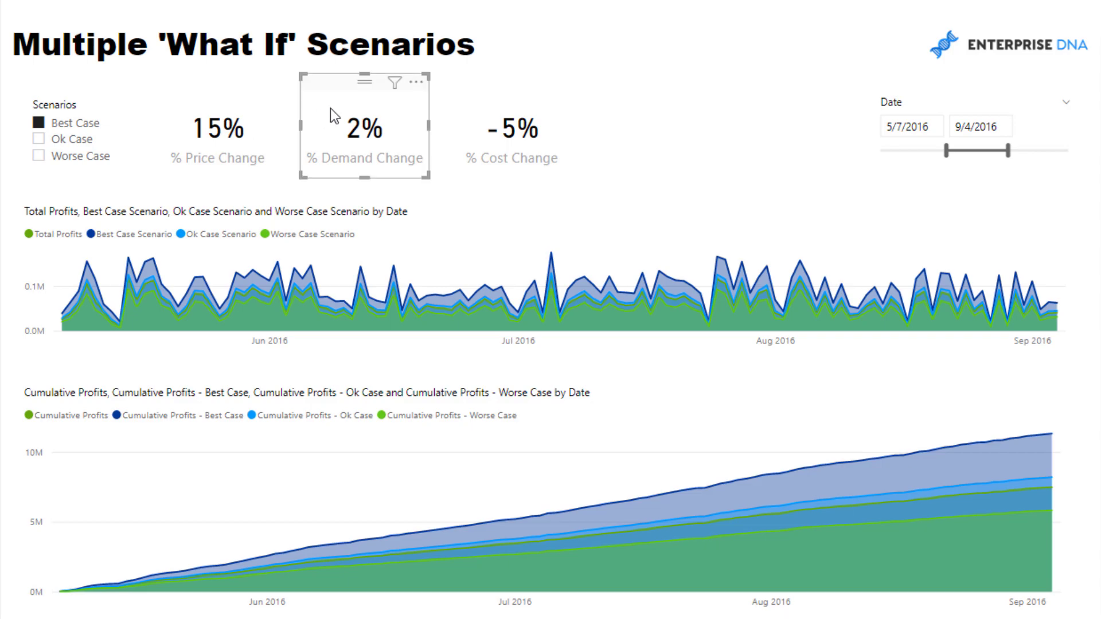
click(477, 105)
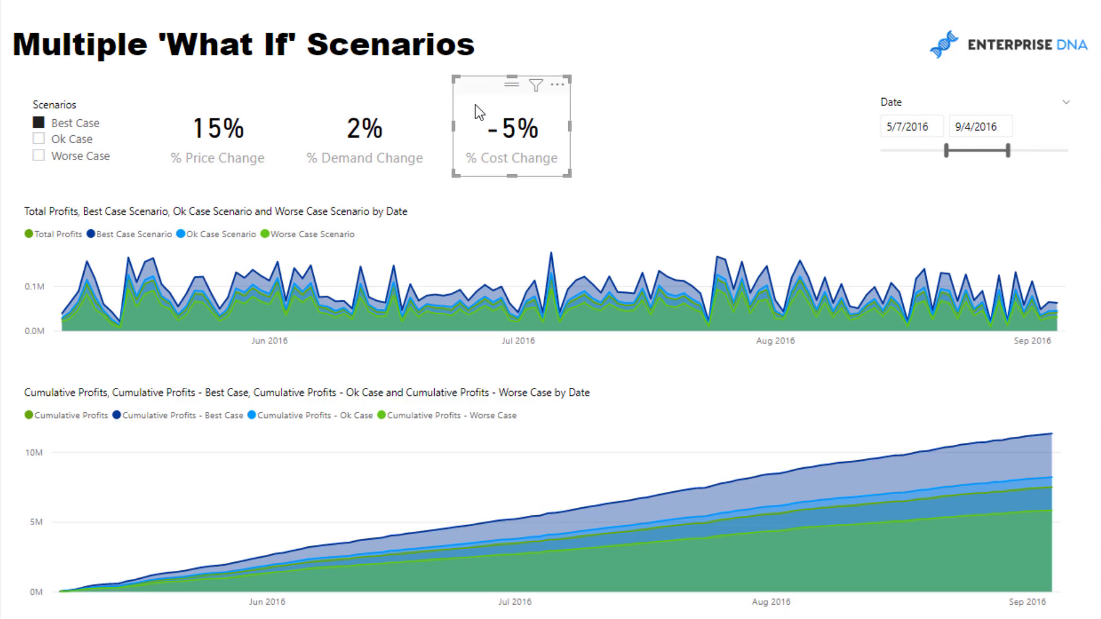
click(39, 139)
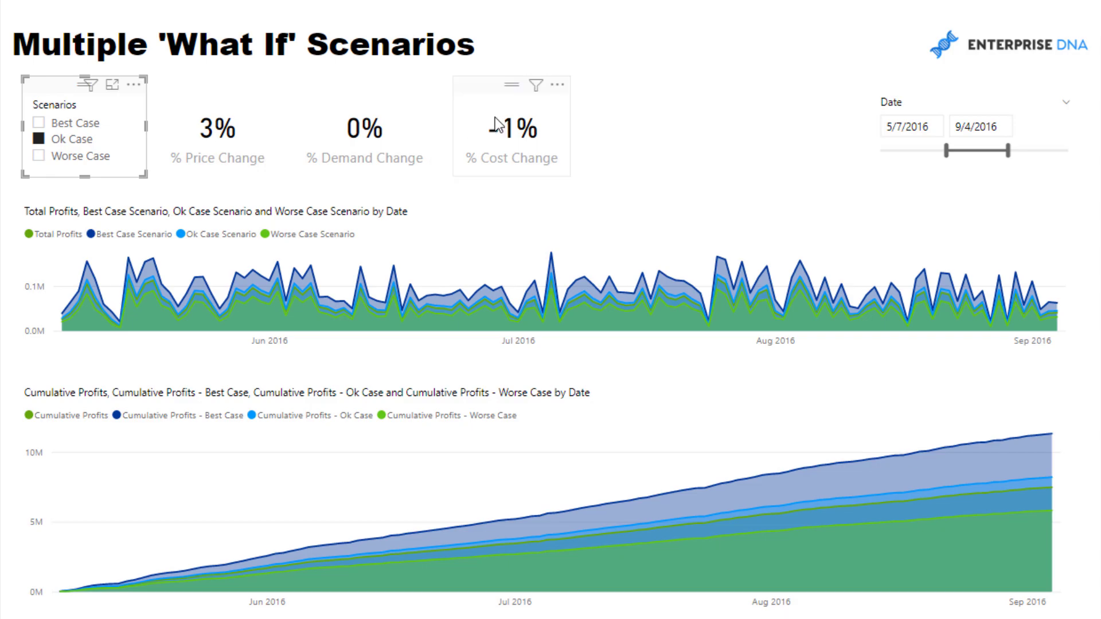
click(54, 156)
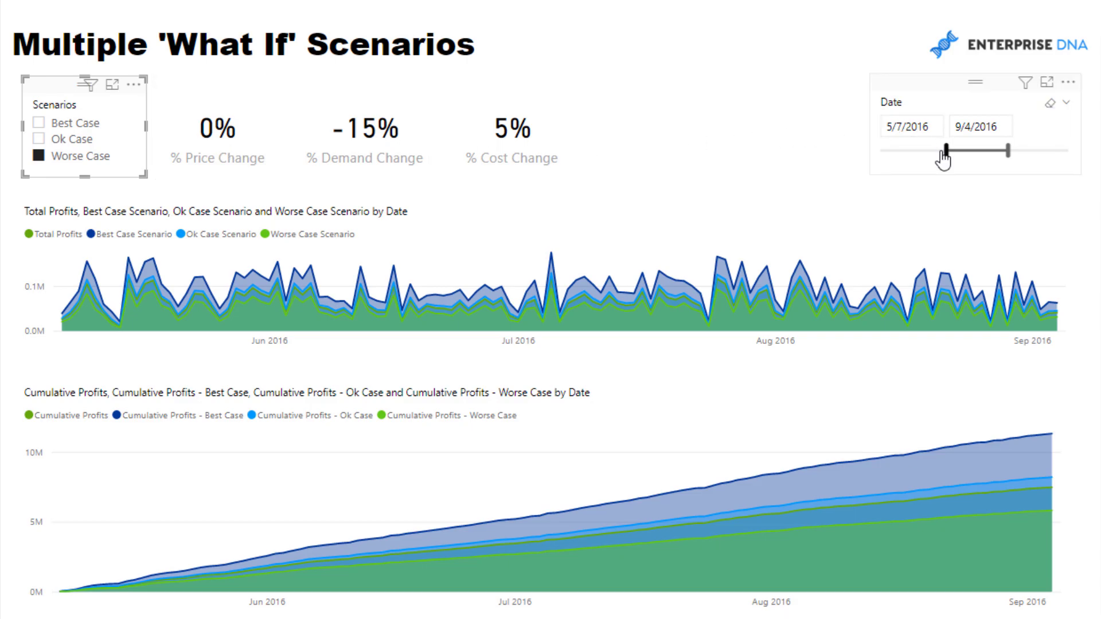
Stretch the Date slicer to 1/7/2016–12/30/2016 and view the cumulative profits chart in Focus mode.
drag(1007, 151, 1068, 150)
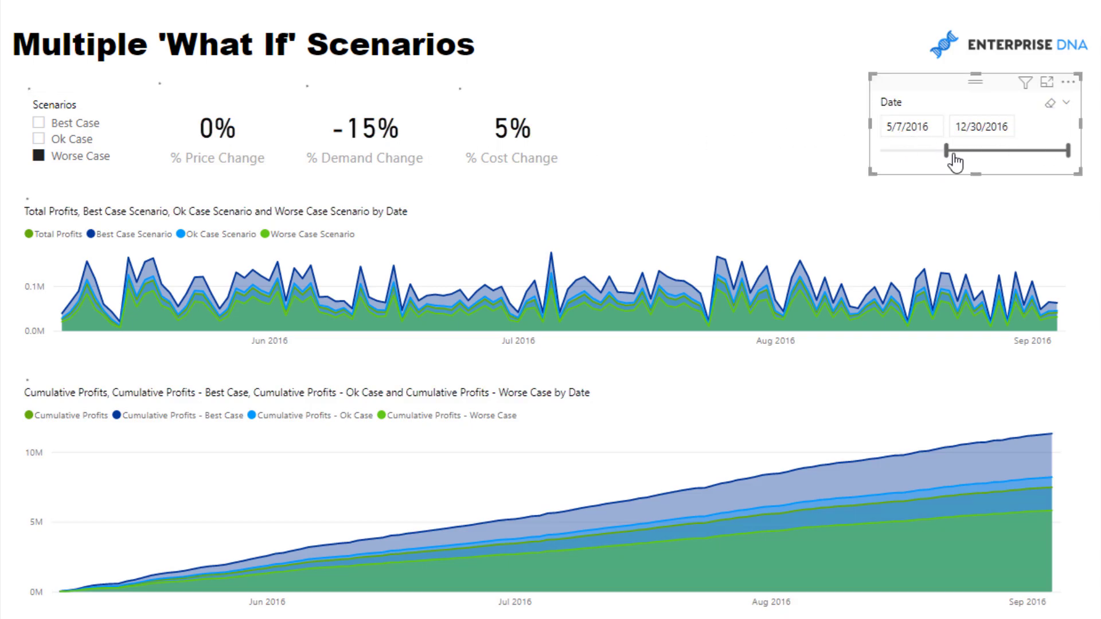
drag(947, 152, 883, 150)
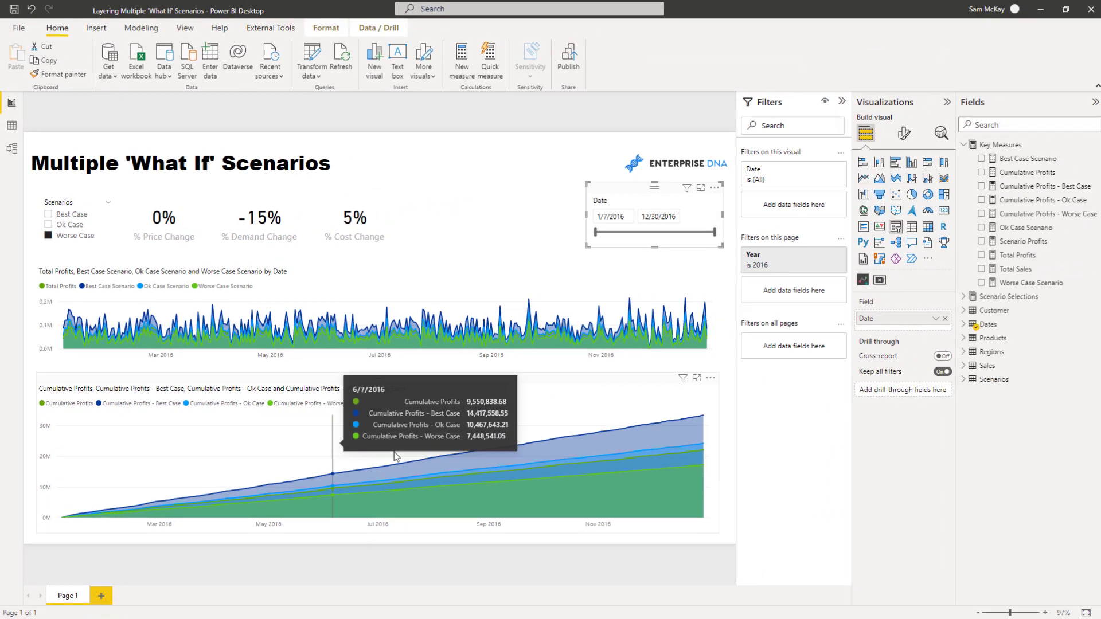
click(1040, 376)
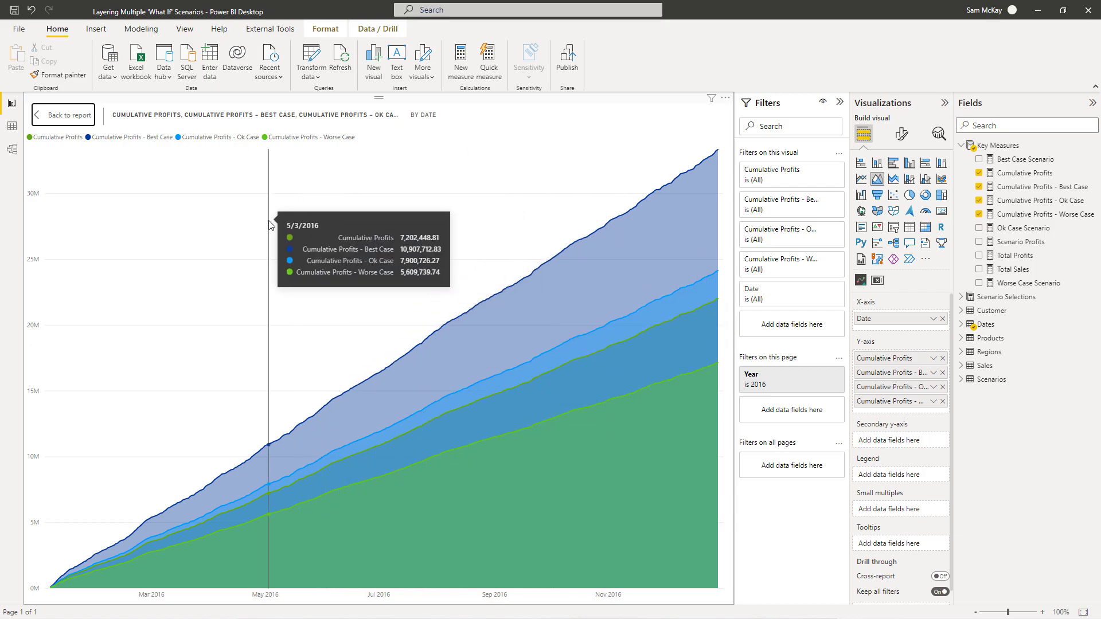
click(71, 115)
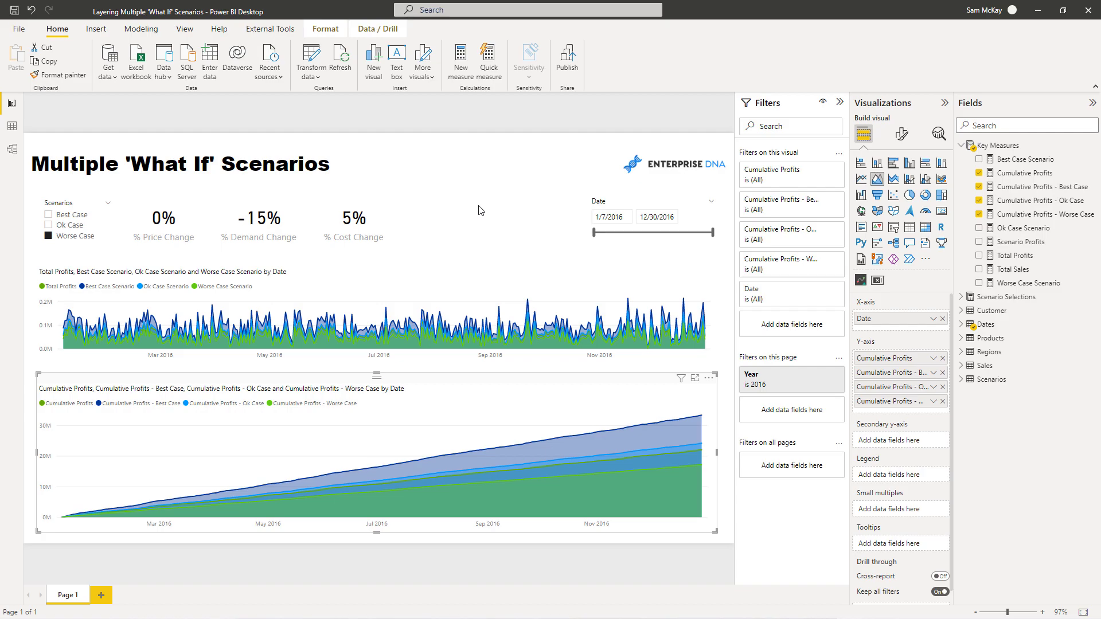
click(12, 126)
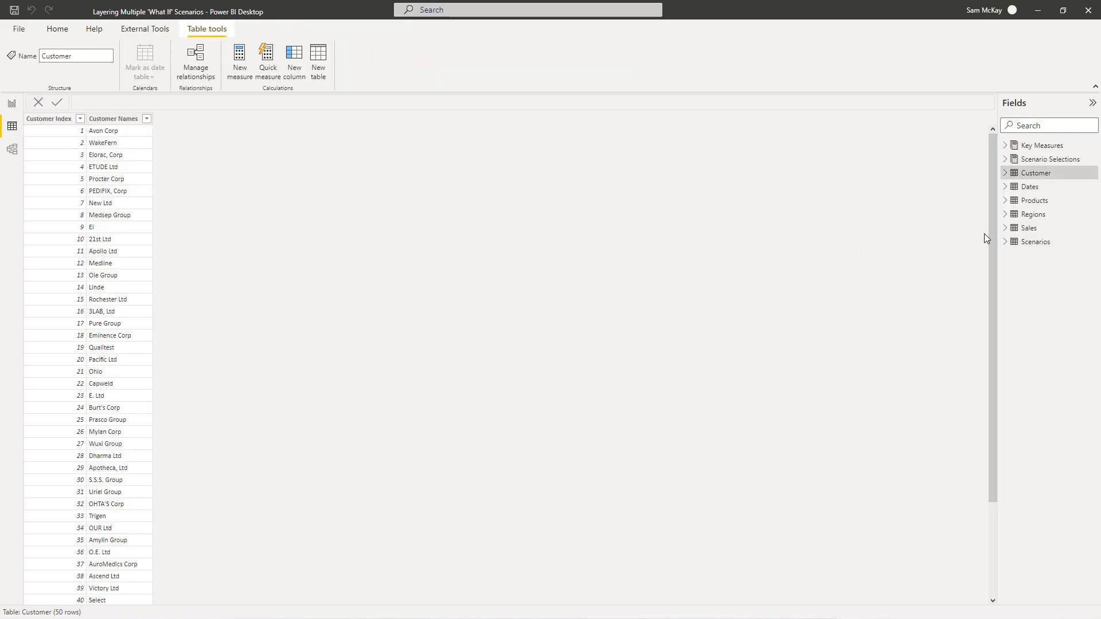
click(1005, 245)
click(1035, 244)
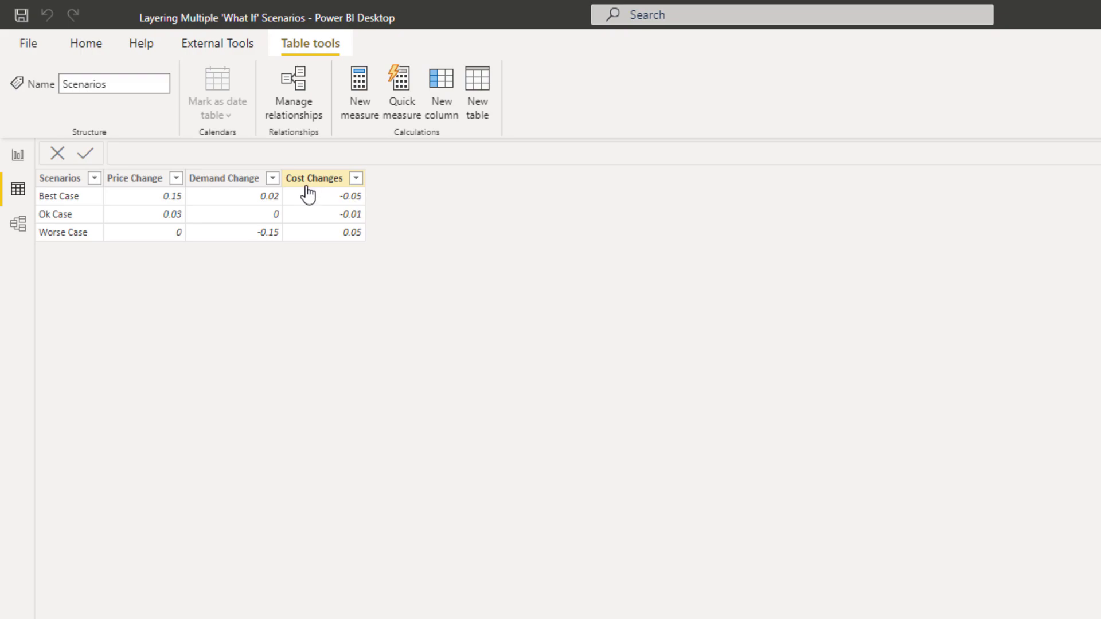
Toggle the Scenarios slicer to Best Case and back to Worse Case.
click(18, 156)
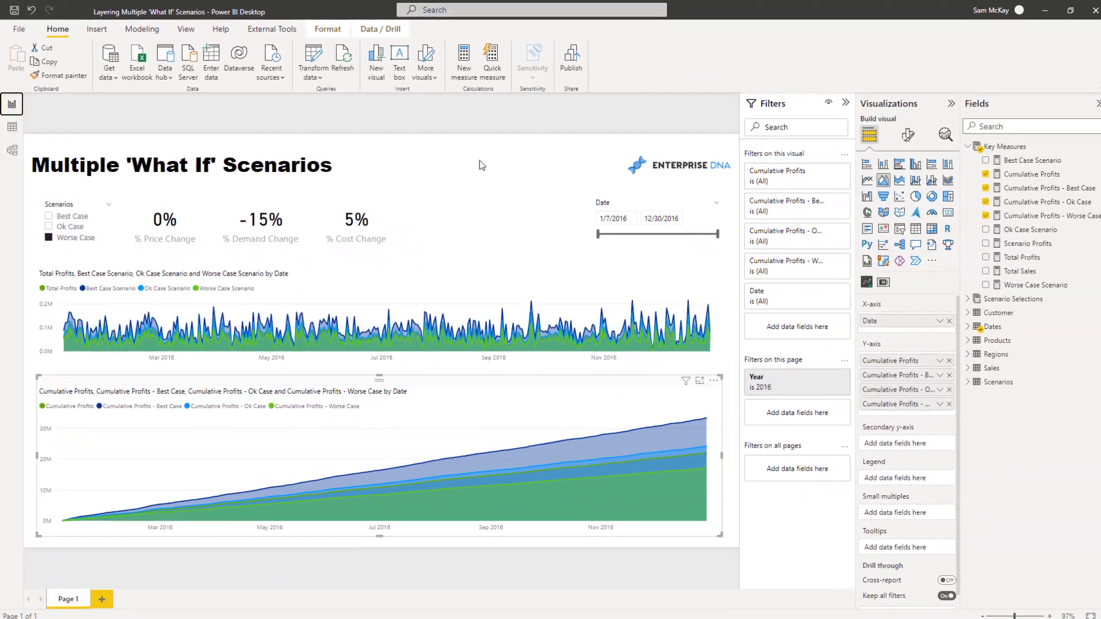
click(49, 217)
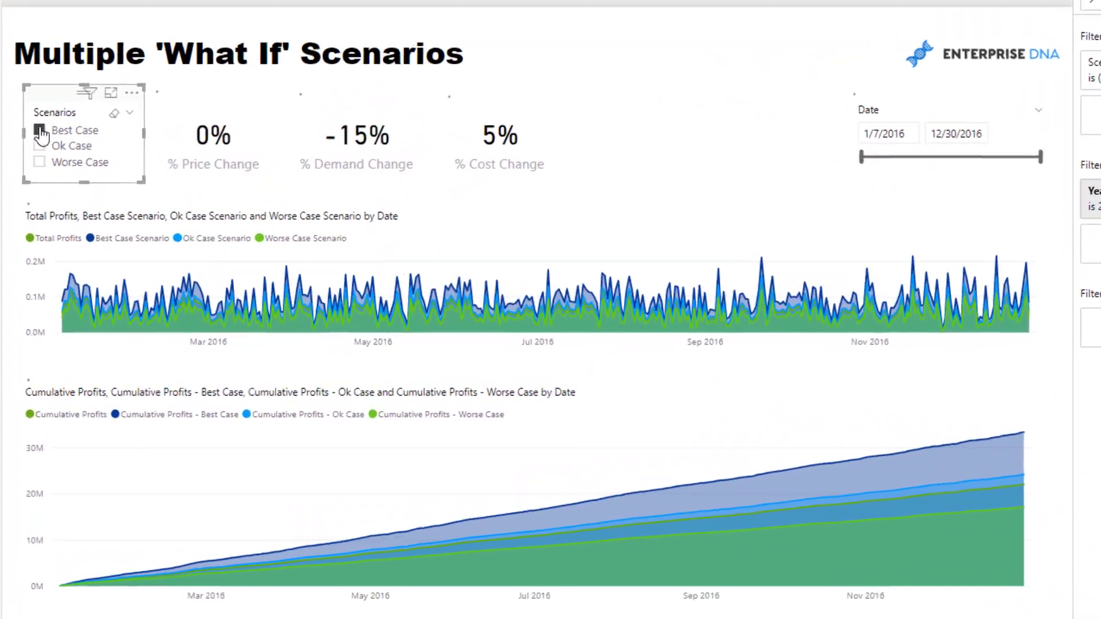
click(39, 162)
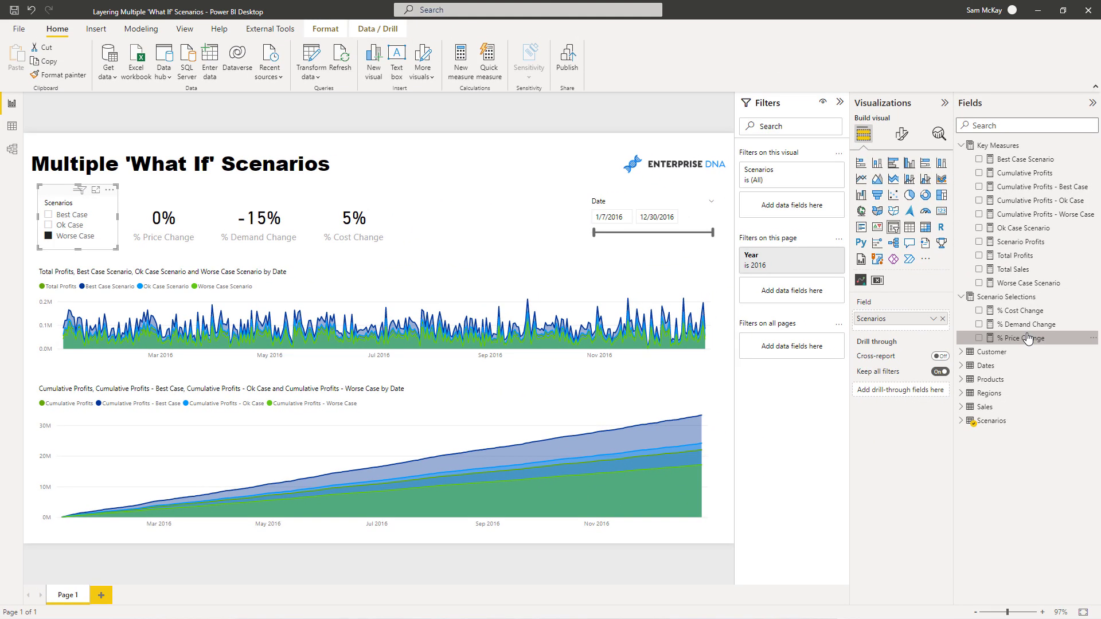
Examine the % Price Change DAX (HASONEVALUE, MIN of Scenarios[Price Change]), then show the Scenarios table.
click(1023, 337)
drag(429, 101, 145, 101)
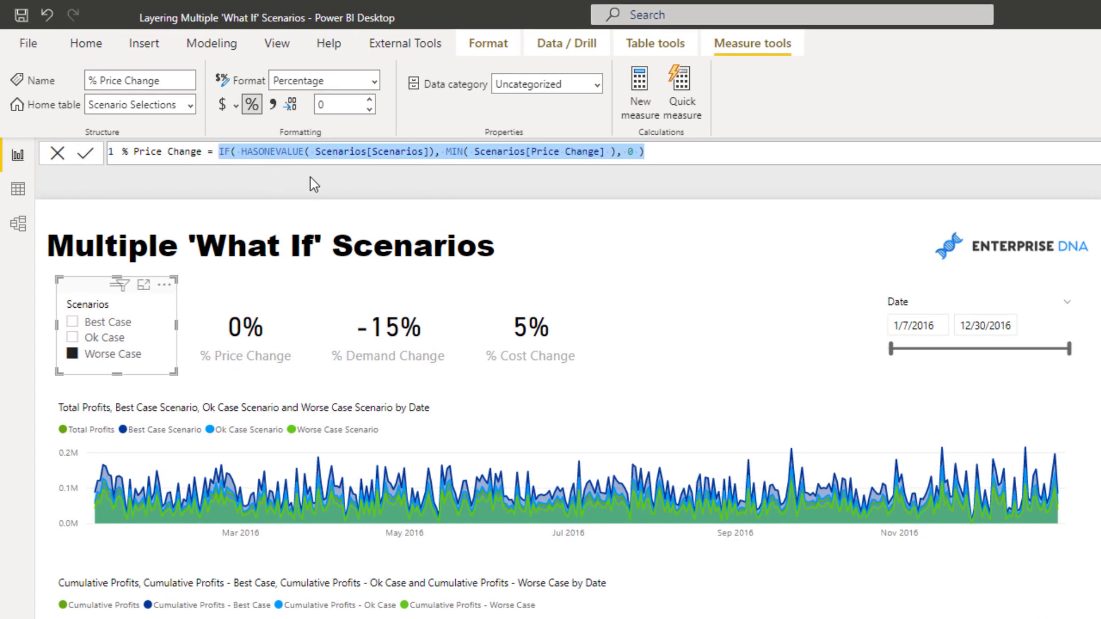
drag(242, 151, 615, 153)
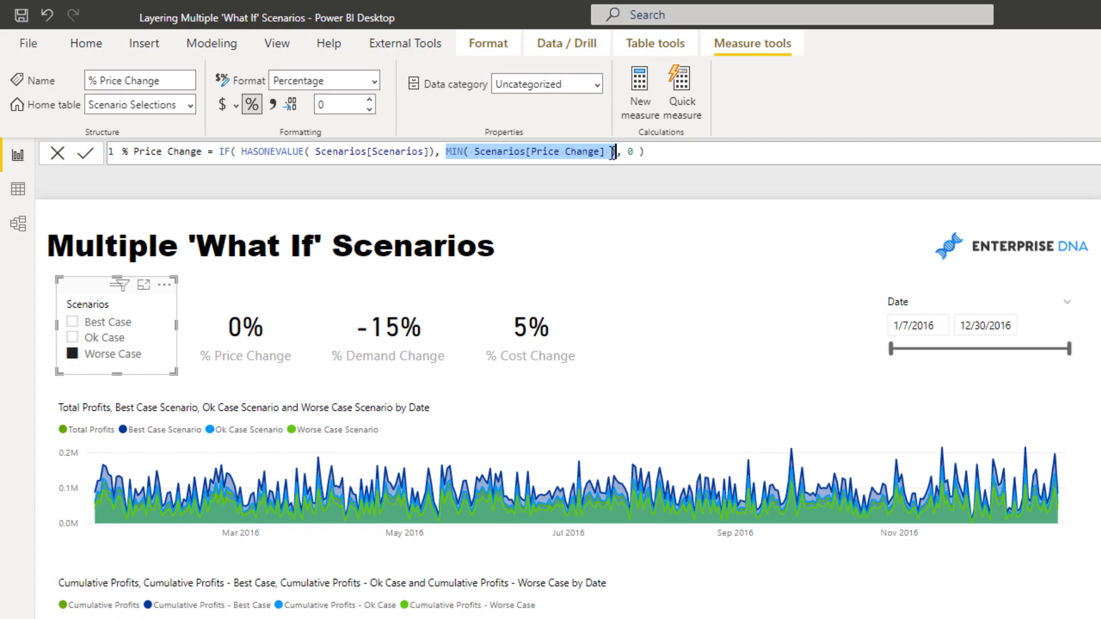
drag(466, 153, 445, 152)
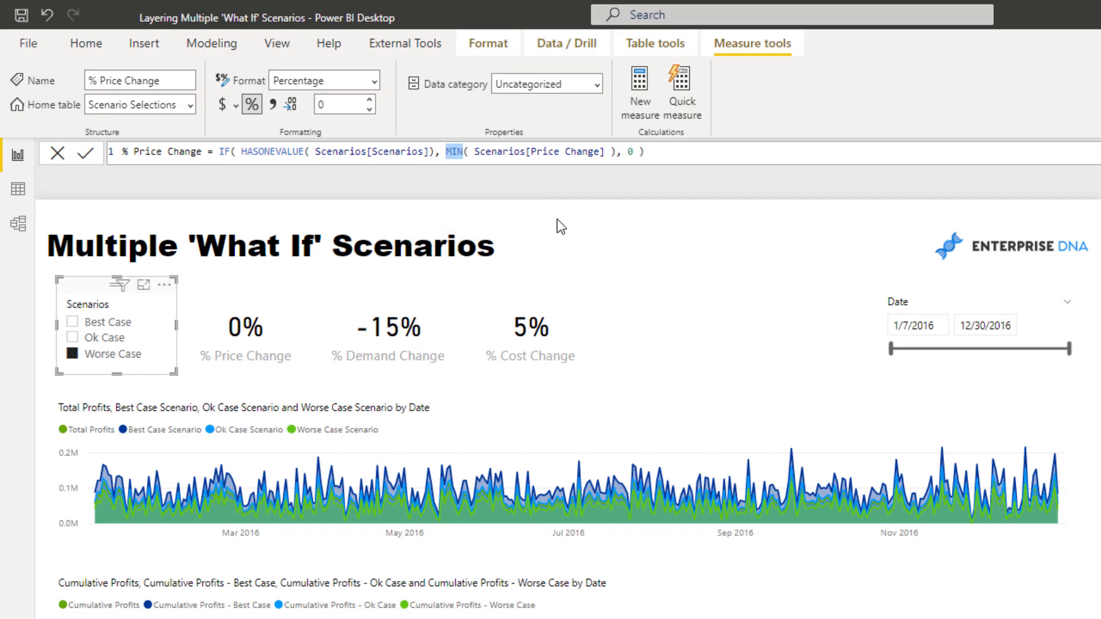
click(644, 153)
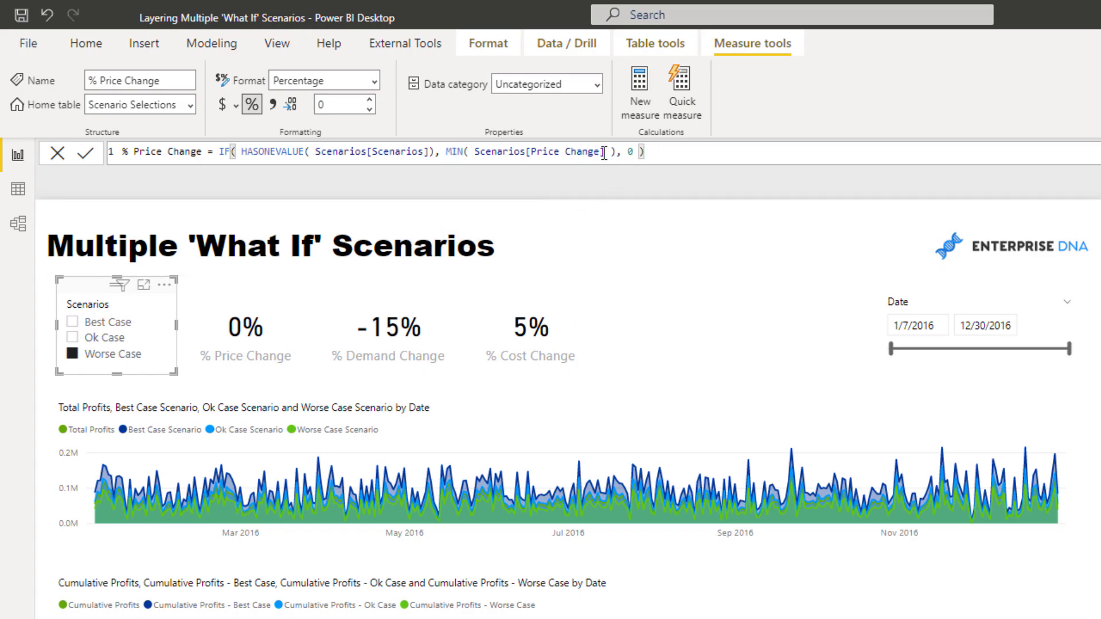
drag(603, 153, 476, 155)
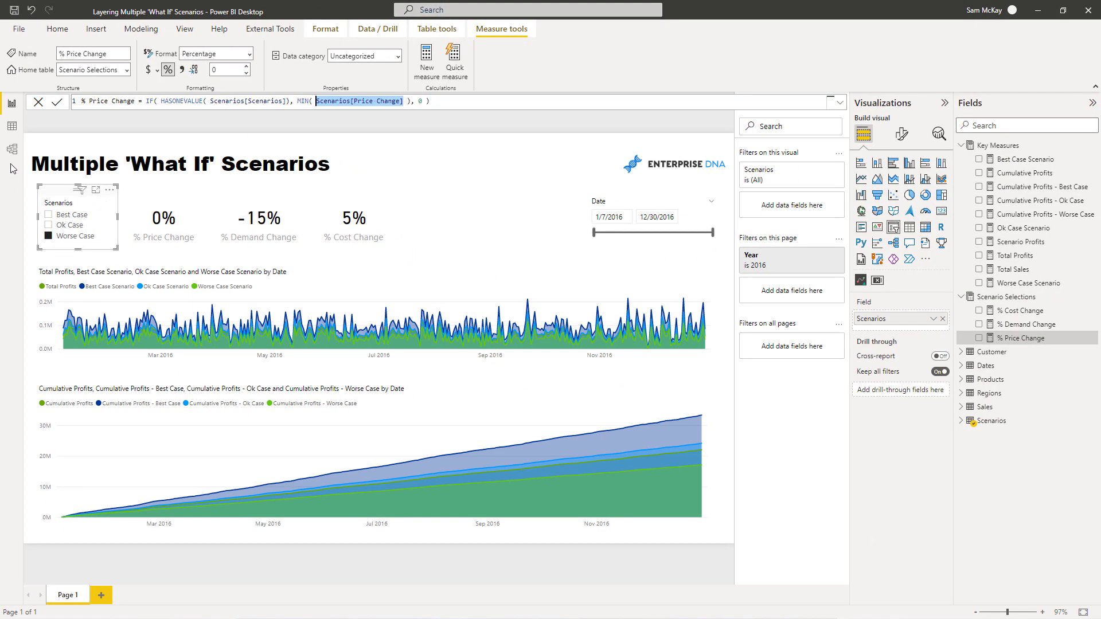
click(10, 128)
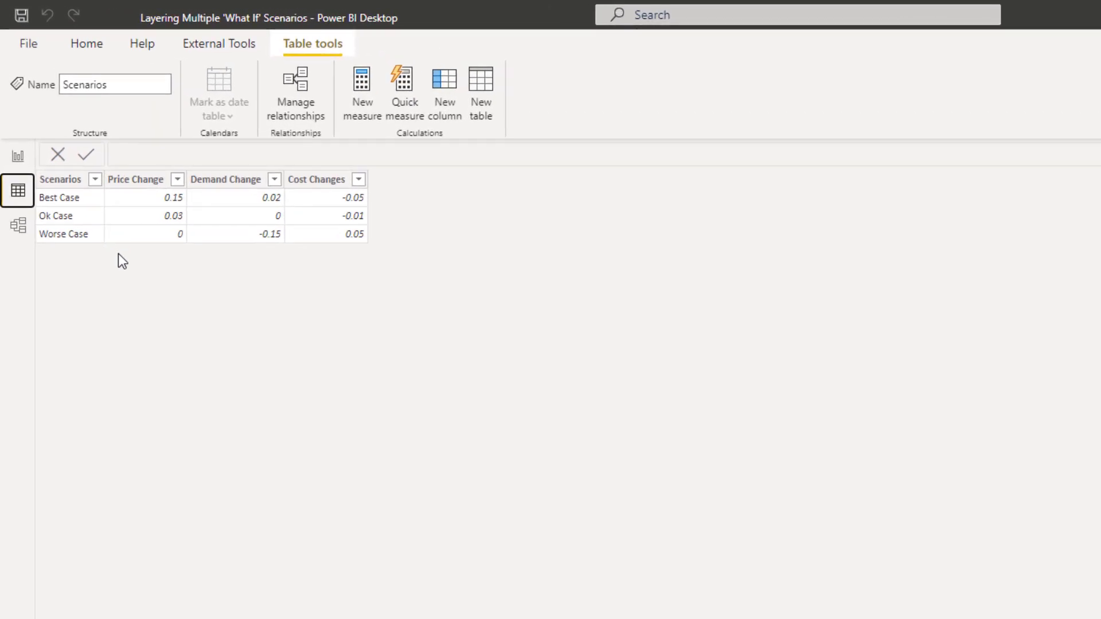
Cycle the Scenarios slicer through Best, Ok and Worse Case, ending on Best Case (15%, 2%, -5%).
click(18, 155)
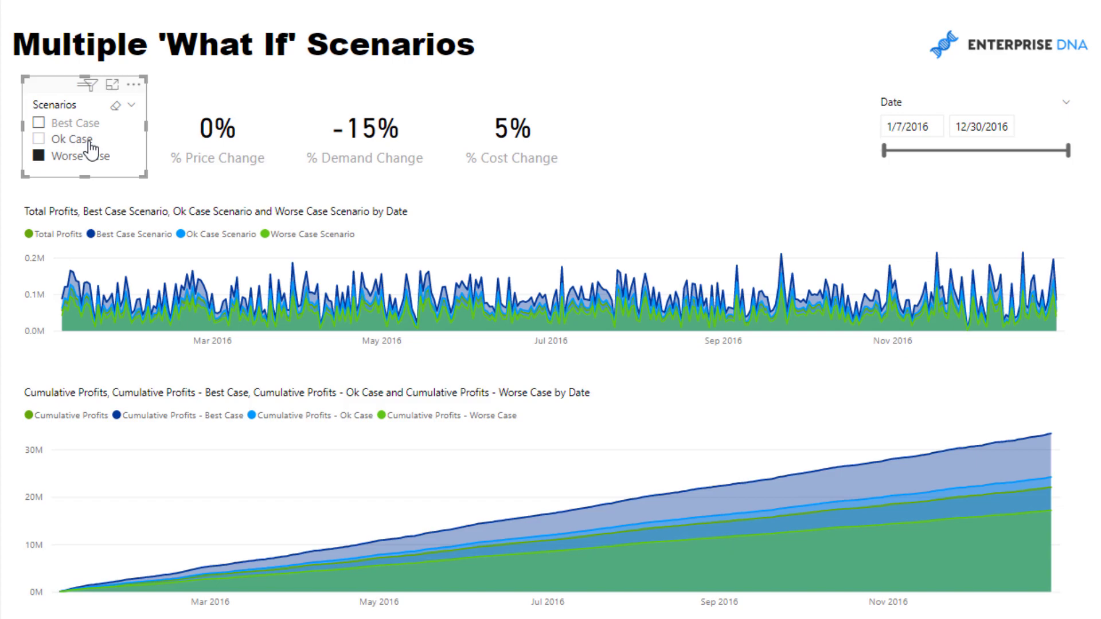
click(58, 201)
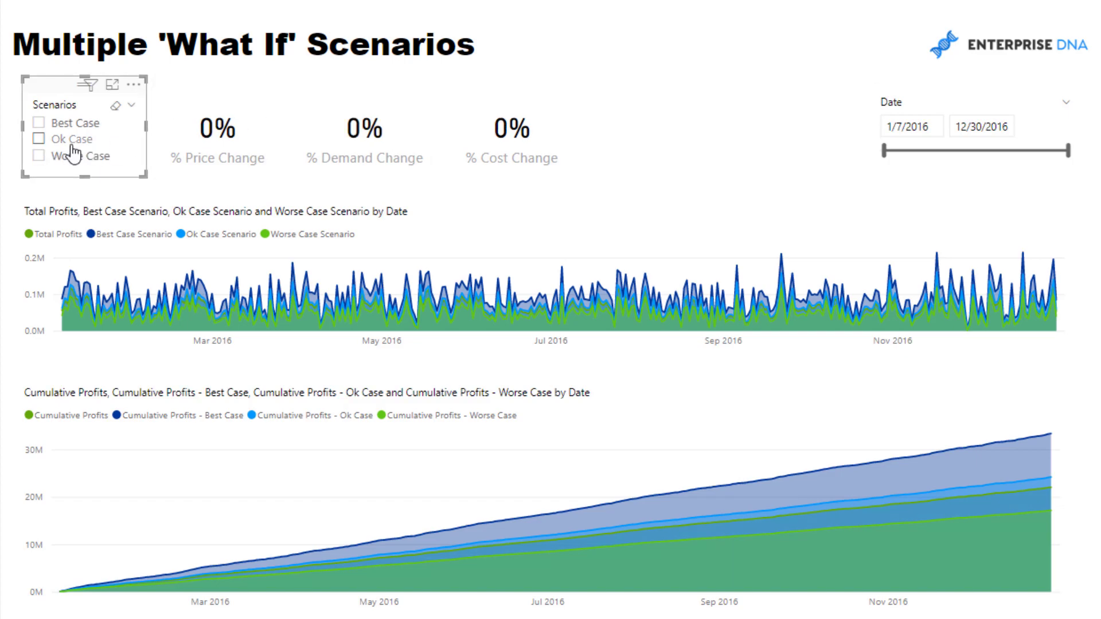
click(39, 123)
click(38, 140)
click(38, 156)
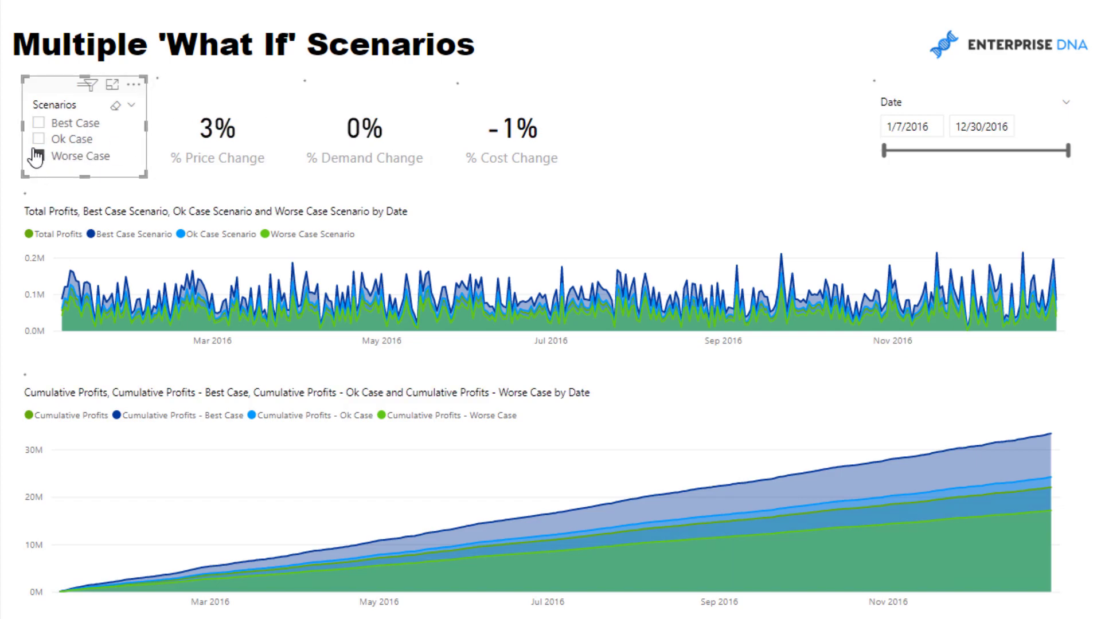
click(39, 141)
click(39, 123)
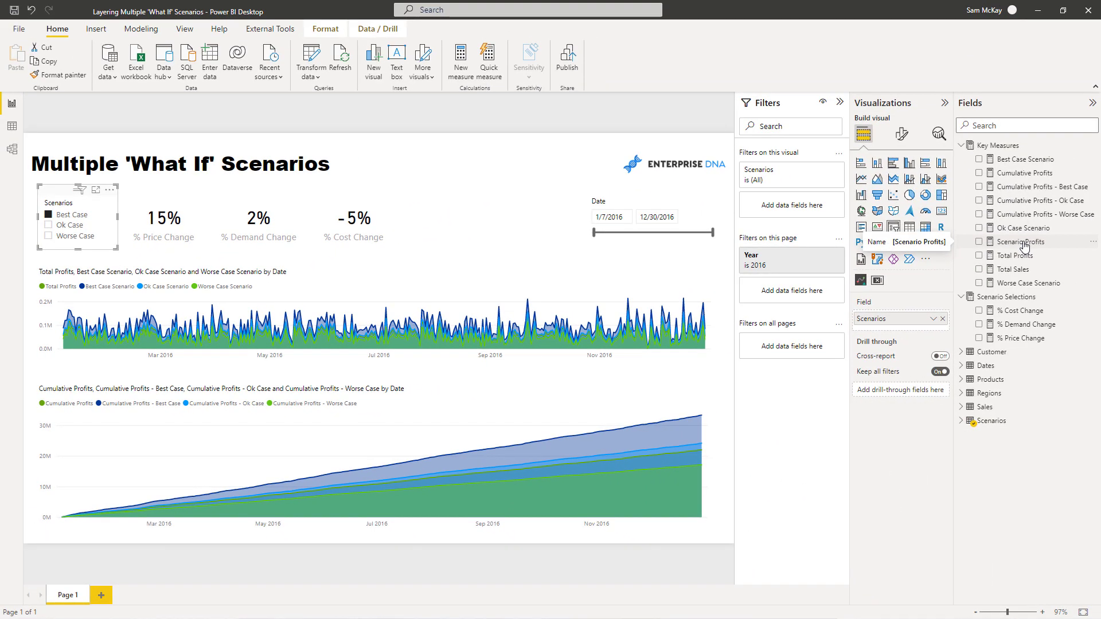
Open the Scenario Profits measure and add ' -' after the revenue expression on line 4.
click(1025, 244)
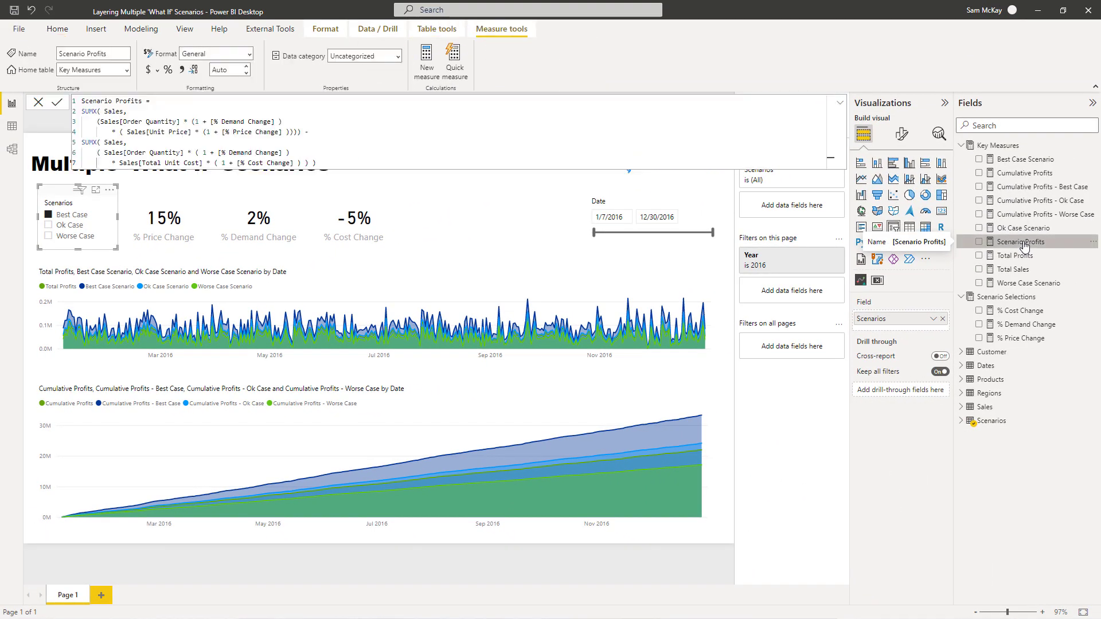
drag(321, 163, 127, 141)
key(ctrl+a)
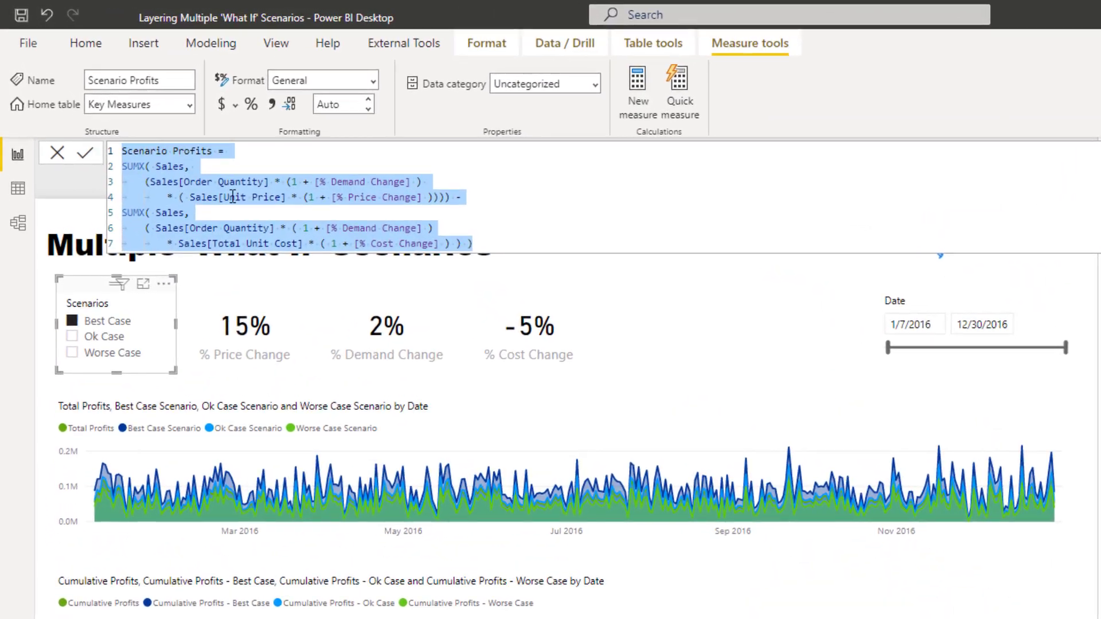
click(344, 183)
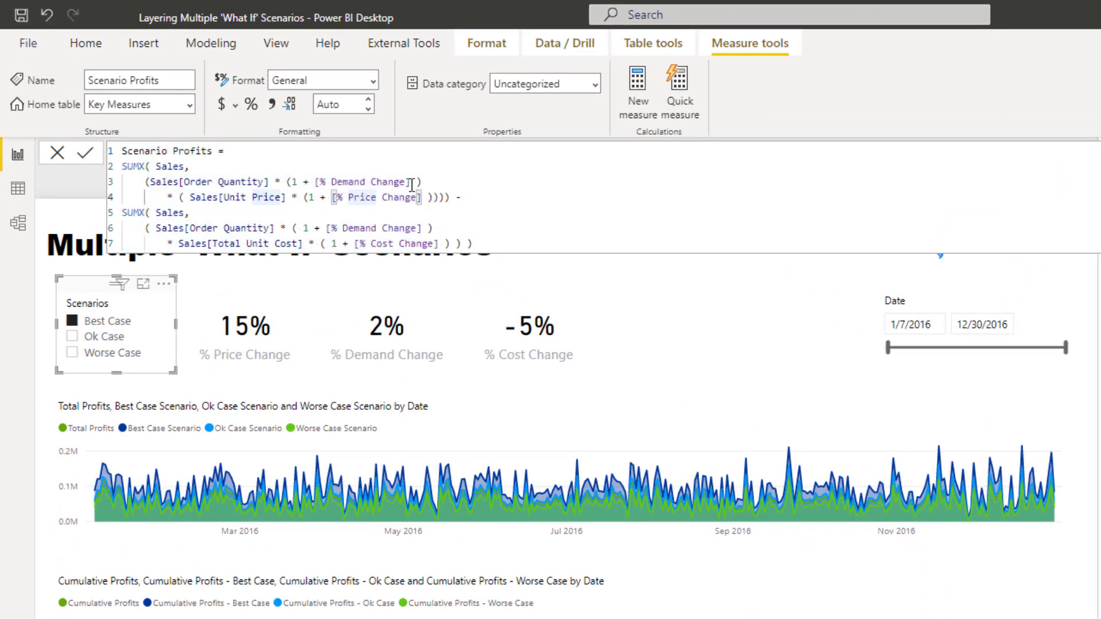
click(424, 183)
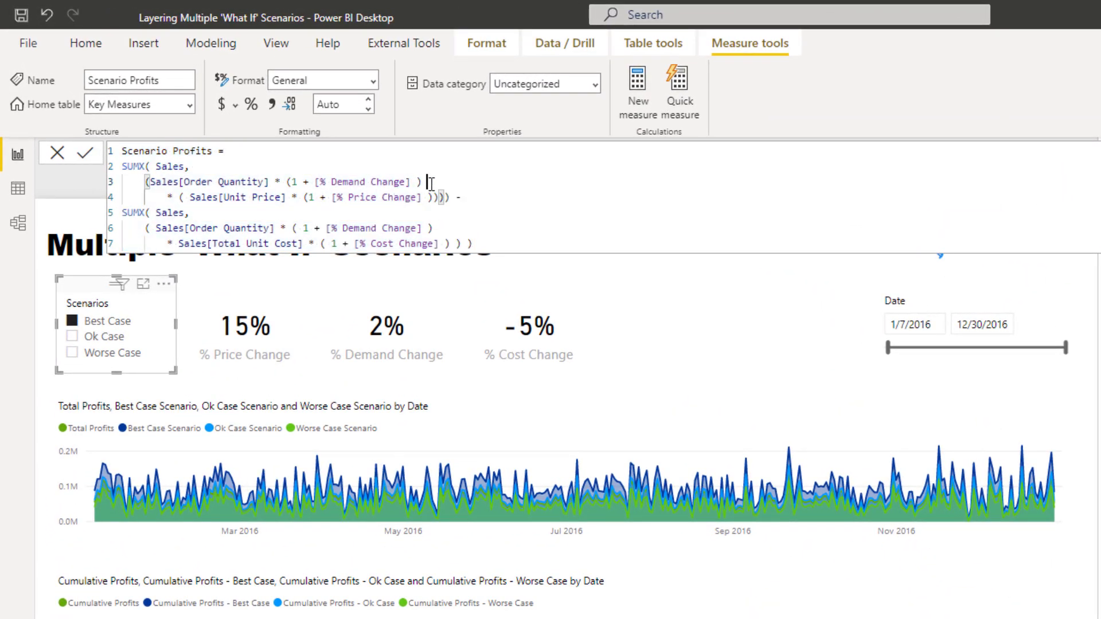
drag(424, 183, 315, 183)
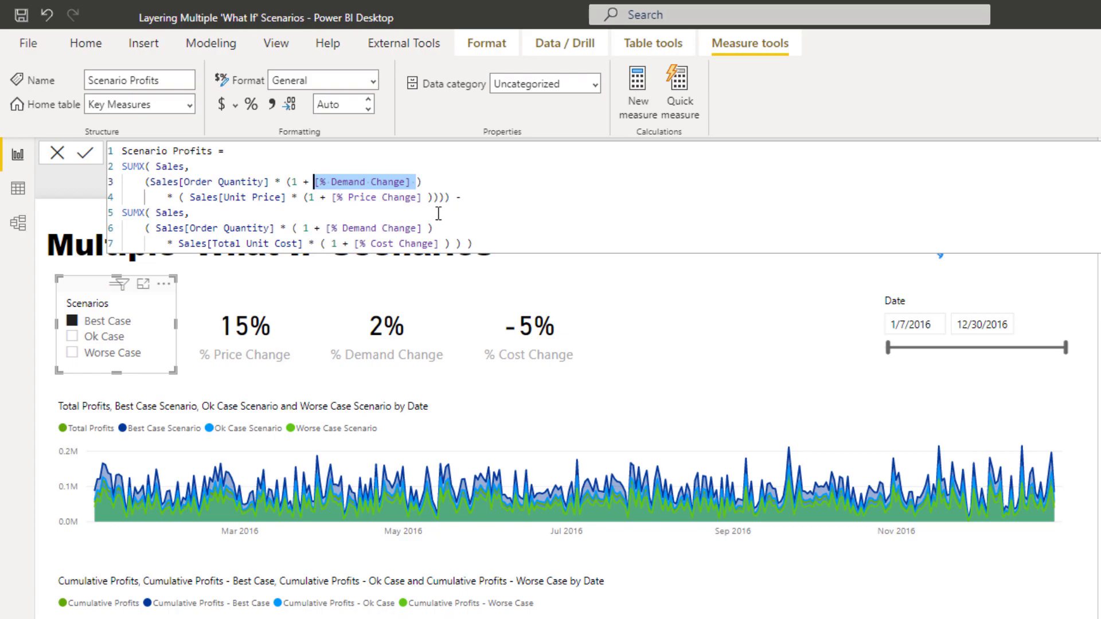
key(ctrl+End)
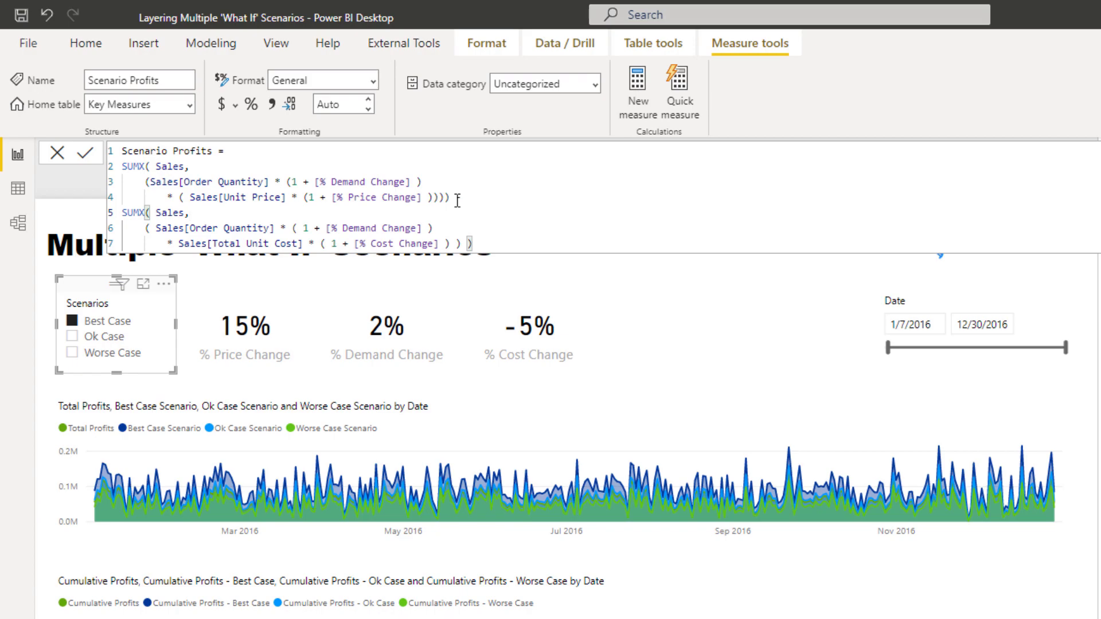
click(457, 197)
text(-)
Walk through the formula's order quantity, demand factor, unit price, price factor and cost change terms.
drag(121, 166, 459, 191)
drag(479, 245, 122, 213)
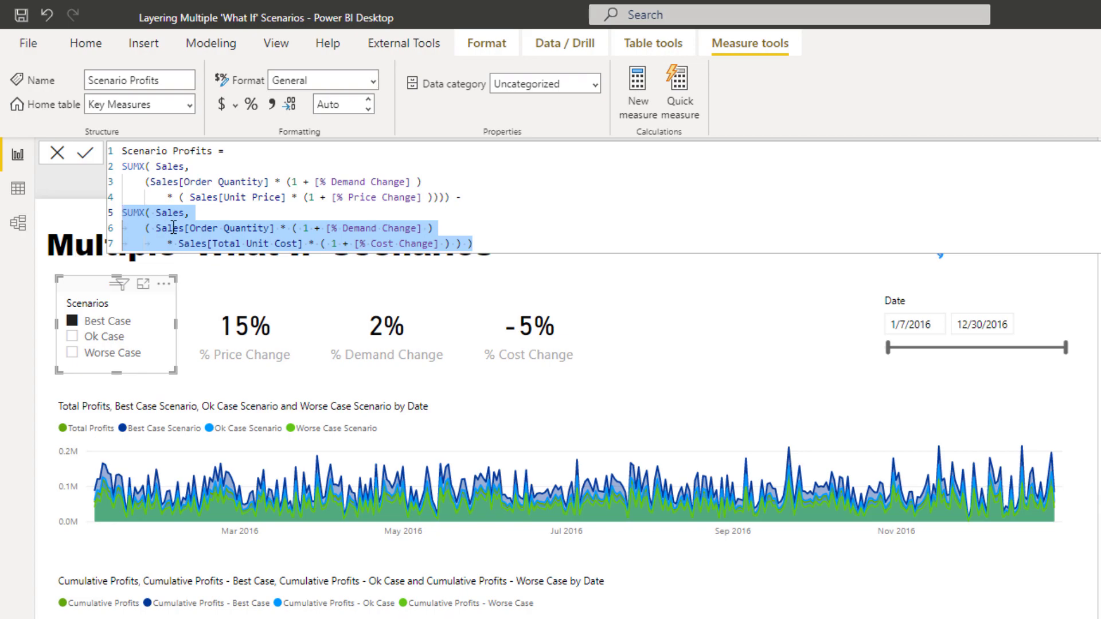
click(480, 241)
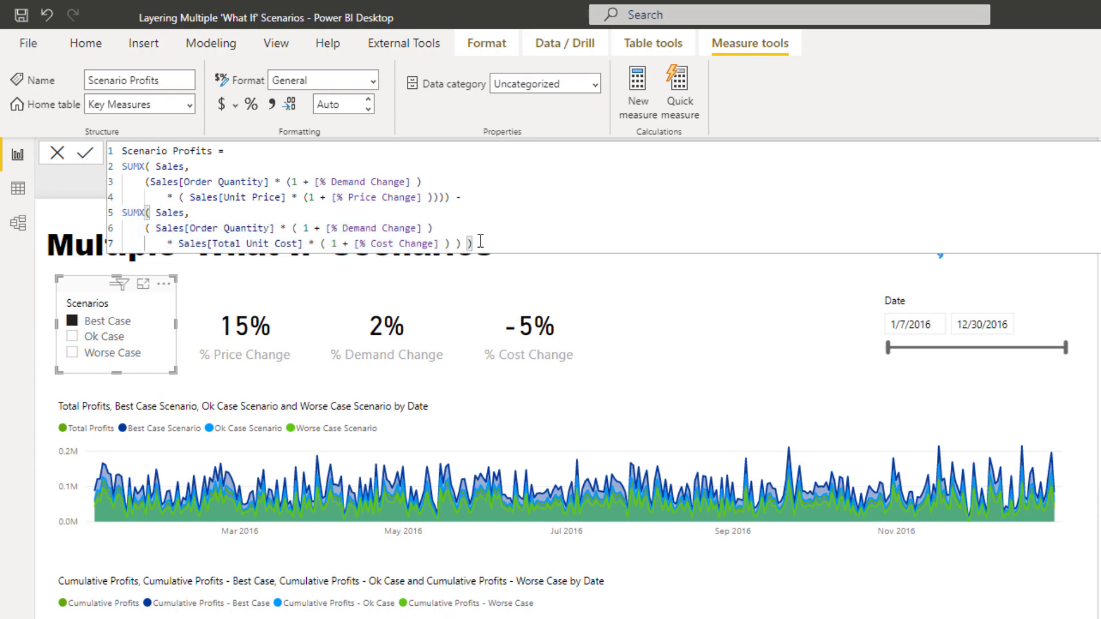
drag(275, 182, 145, 182)
drag(429, 182, 282, 185)
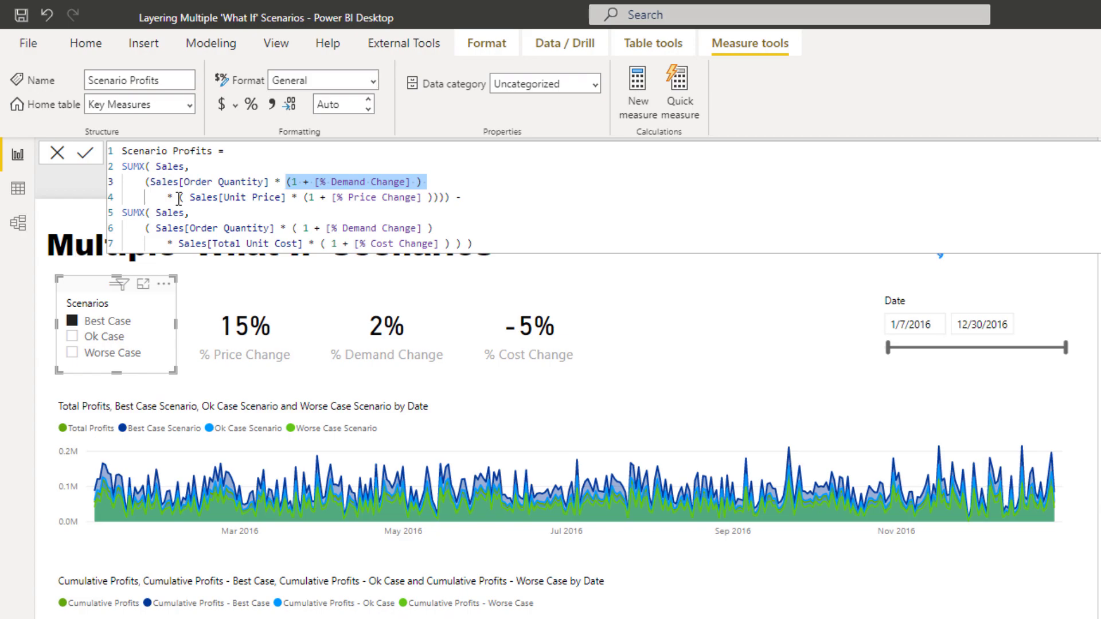
drag(179, 198, 291, 198)
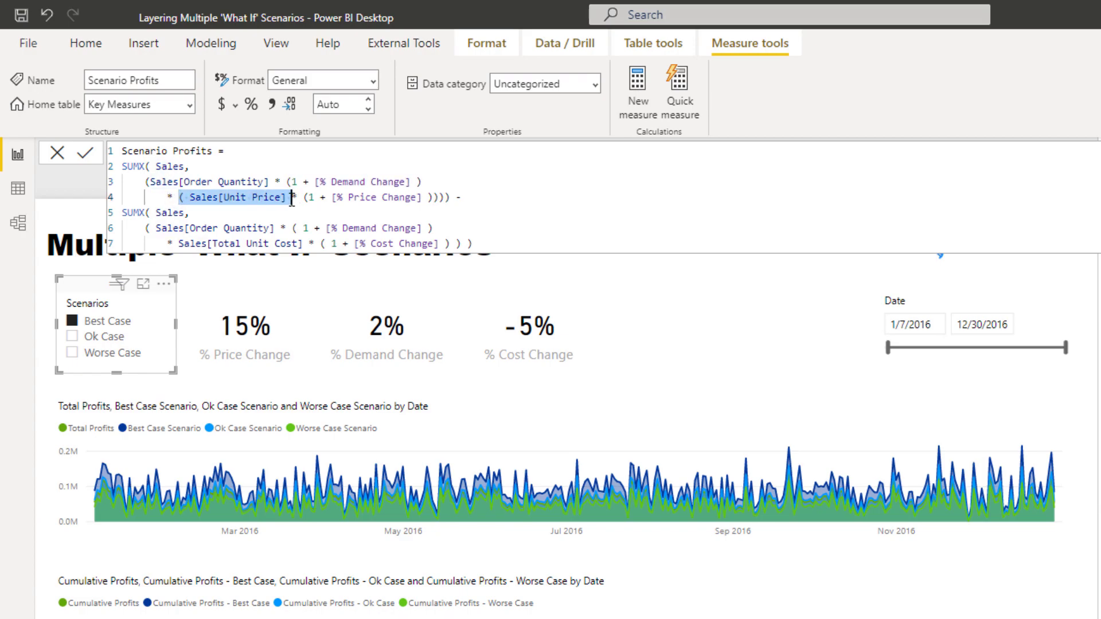
drag(320, 199, 293, 198)
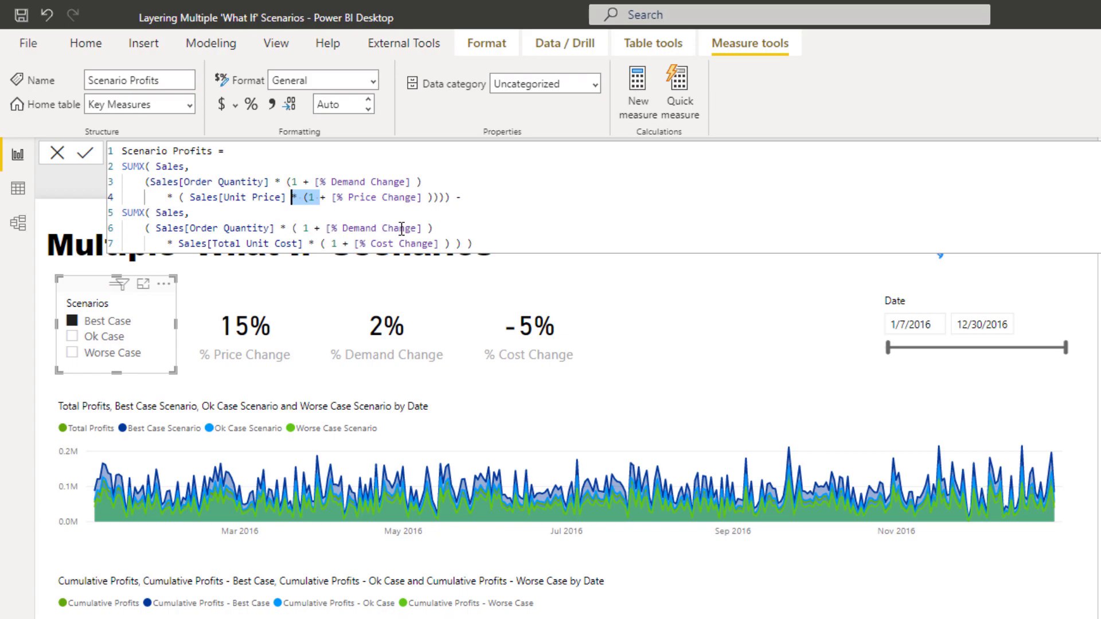
drag(422, 229, 318, 246)
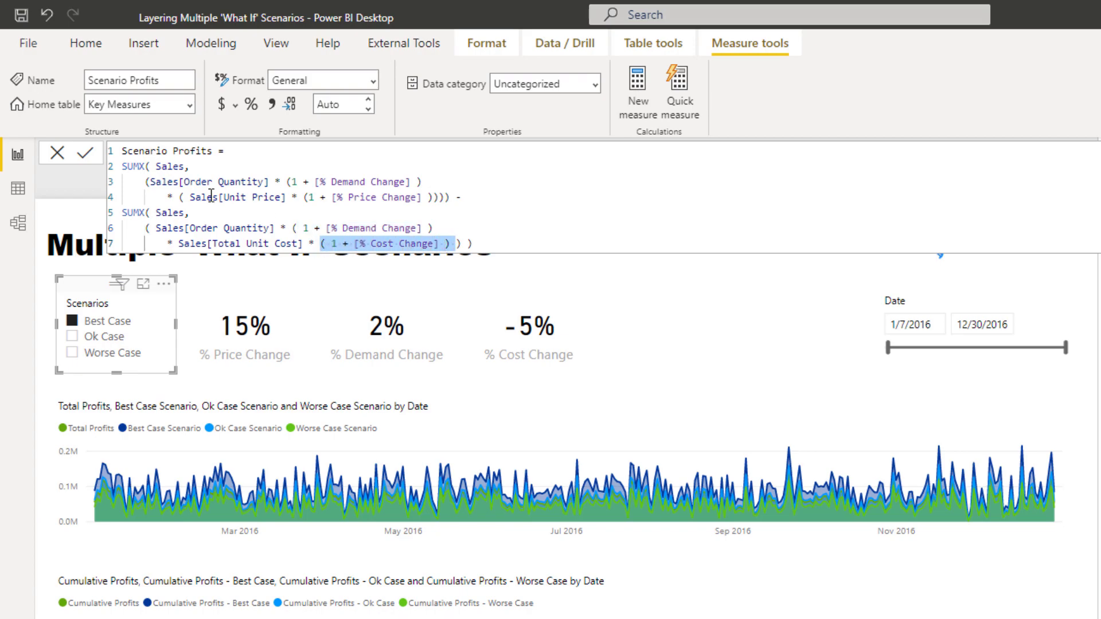
drag(224, 151, 122, 152)
key(ctrl+a)
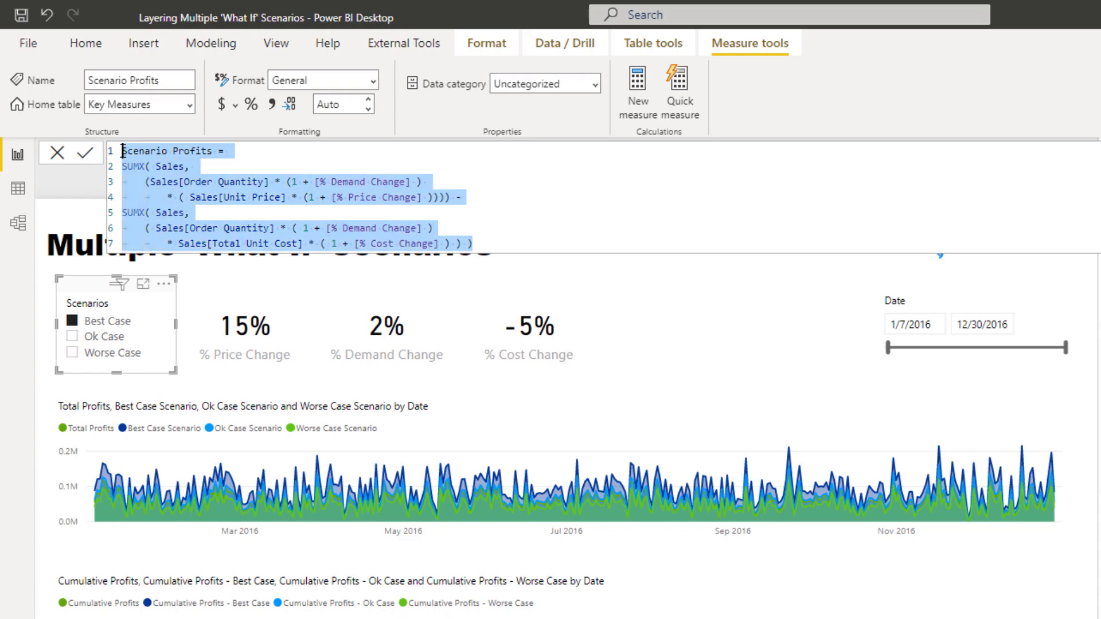
click(308, 155)
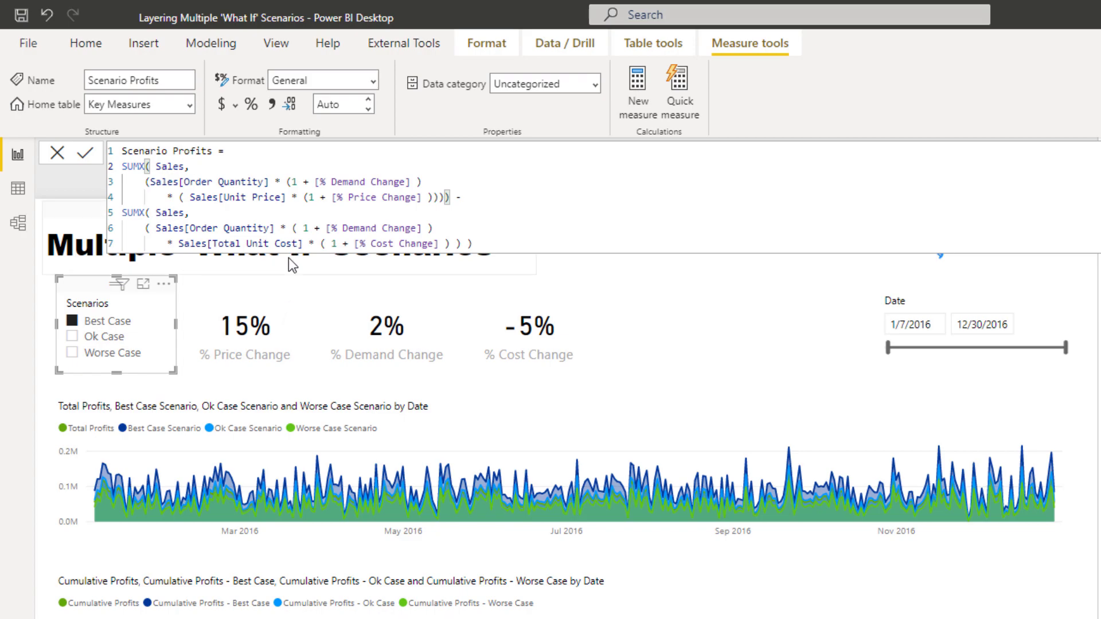
click(553, 238)
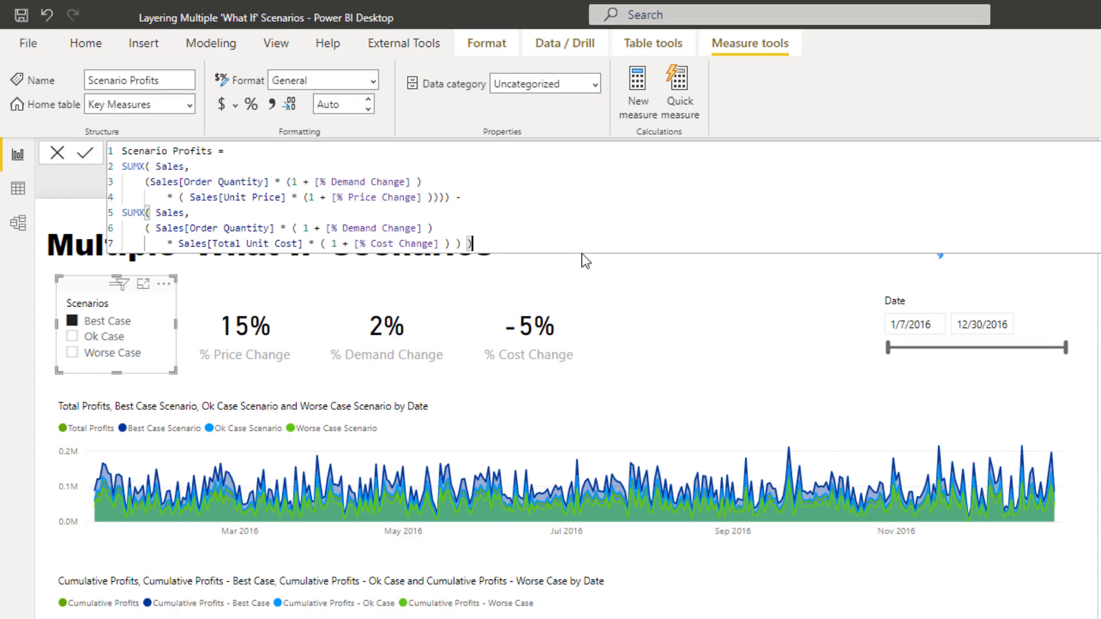
Delete a character after Sales on line 2 and recheck the revenue and cost SUMX expressions.
drag(462, 198, 140, 158)
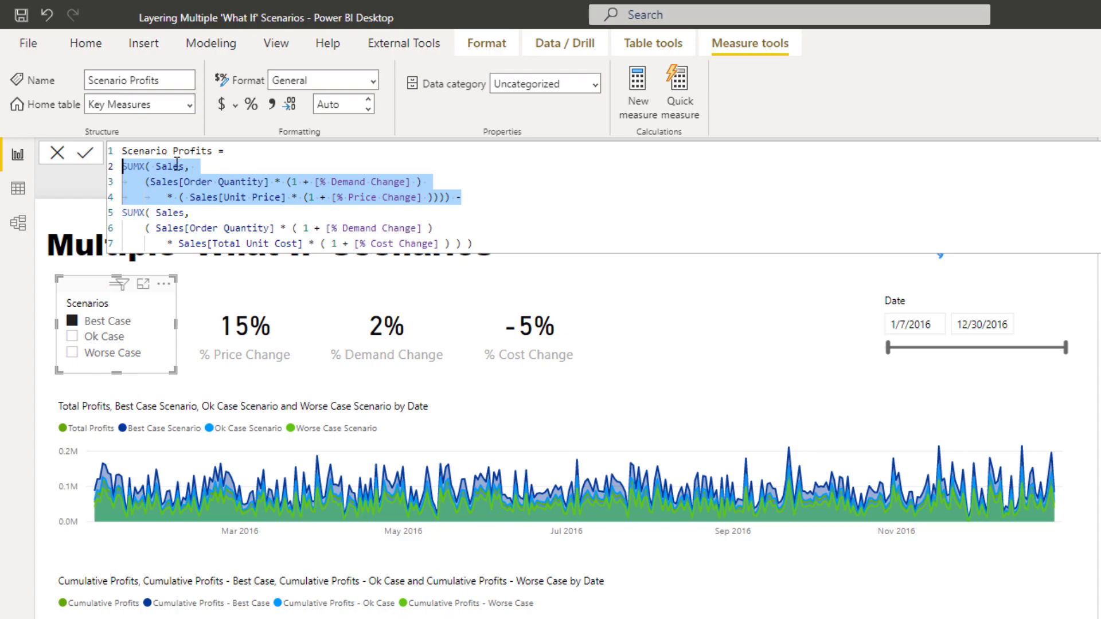
click(211, 167)
key(BackSpace)
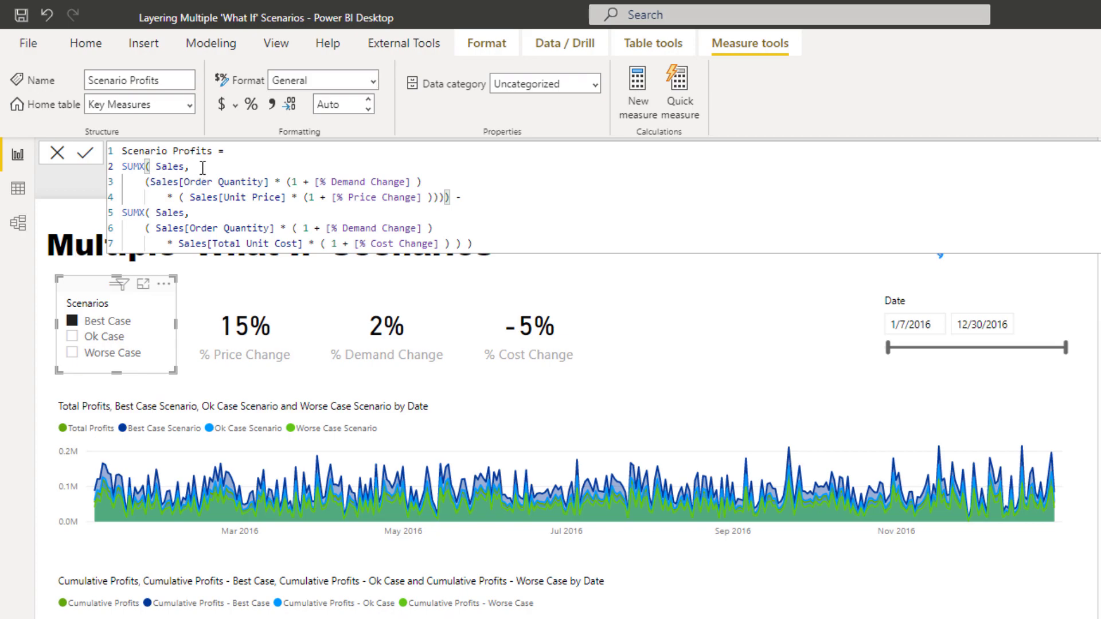
drag(198, 167, 155, 167)
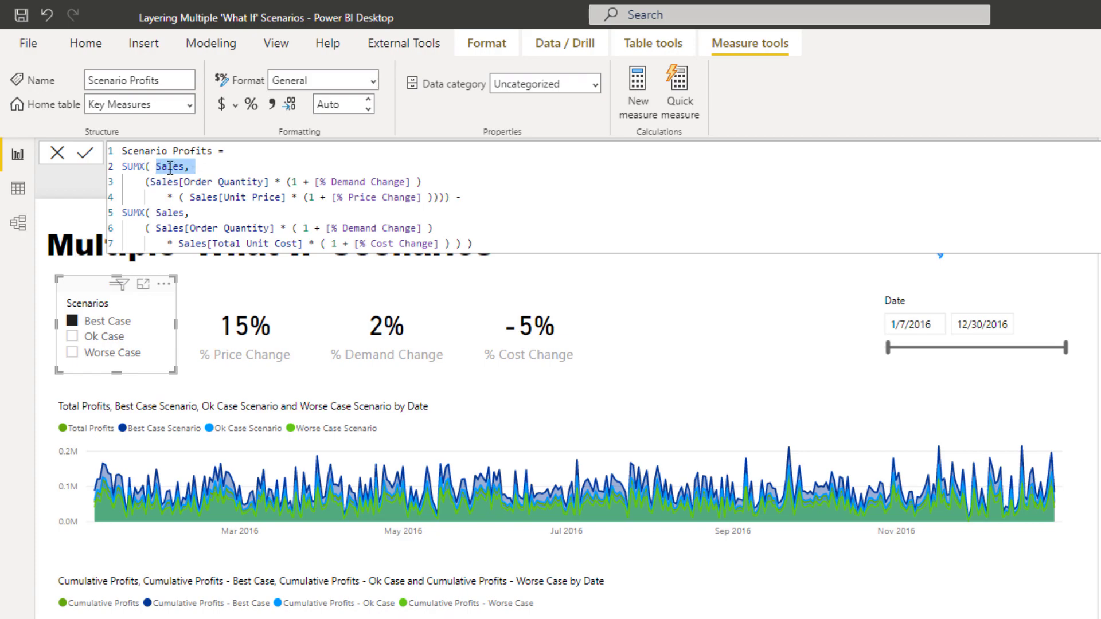
drag(147, 182, 476, 199)
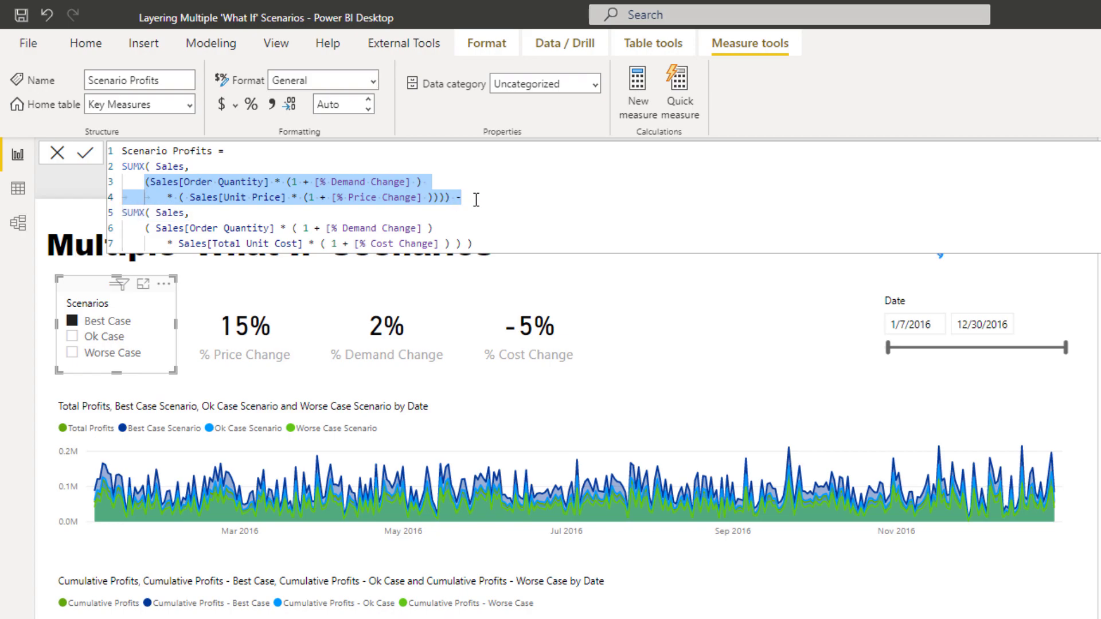
drag(473, 244, 122, 213)
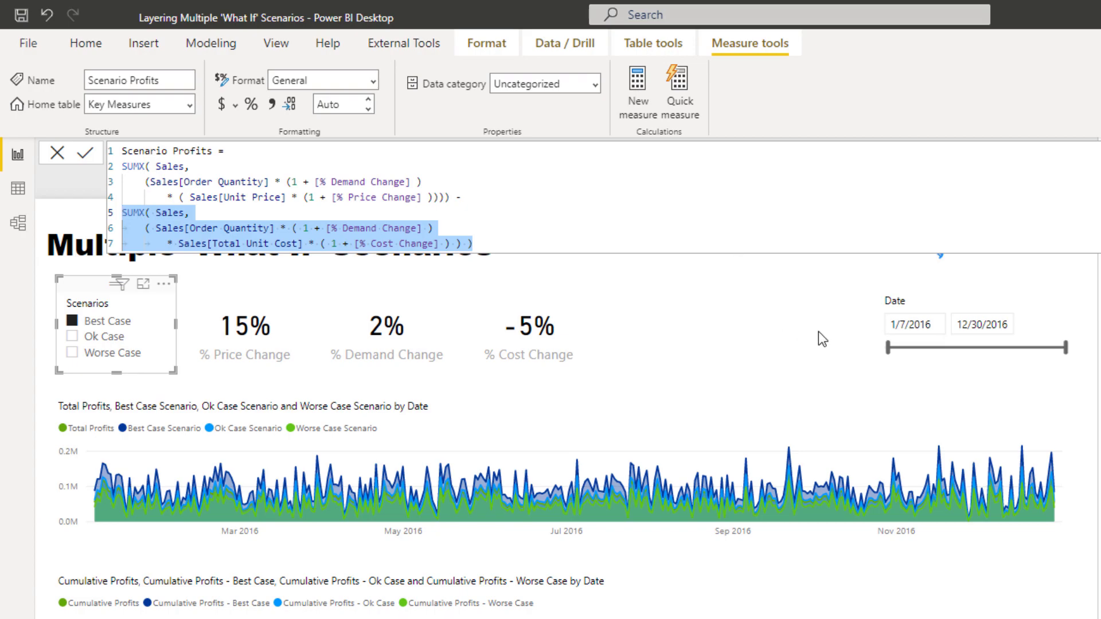
click(519, 244)
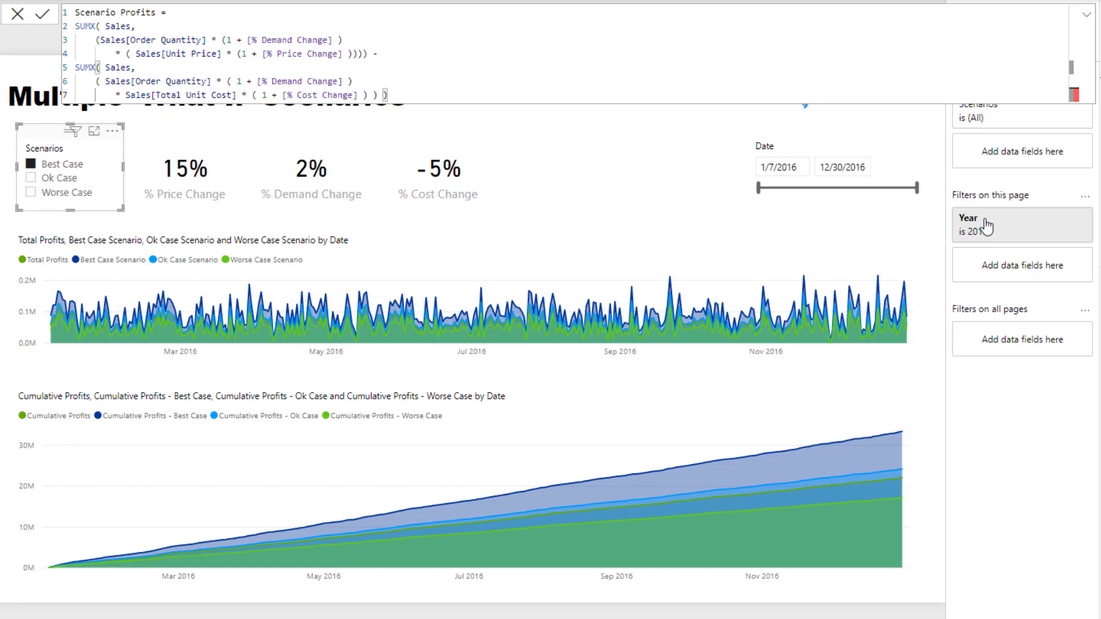
Switch the scenario to Ok Case and view the daily profits chart in Focus mode.
drag(332, 39, 248, 40)
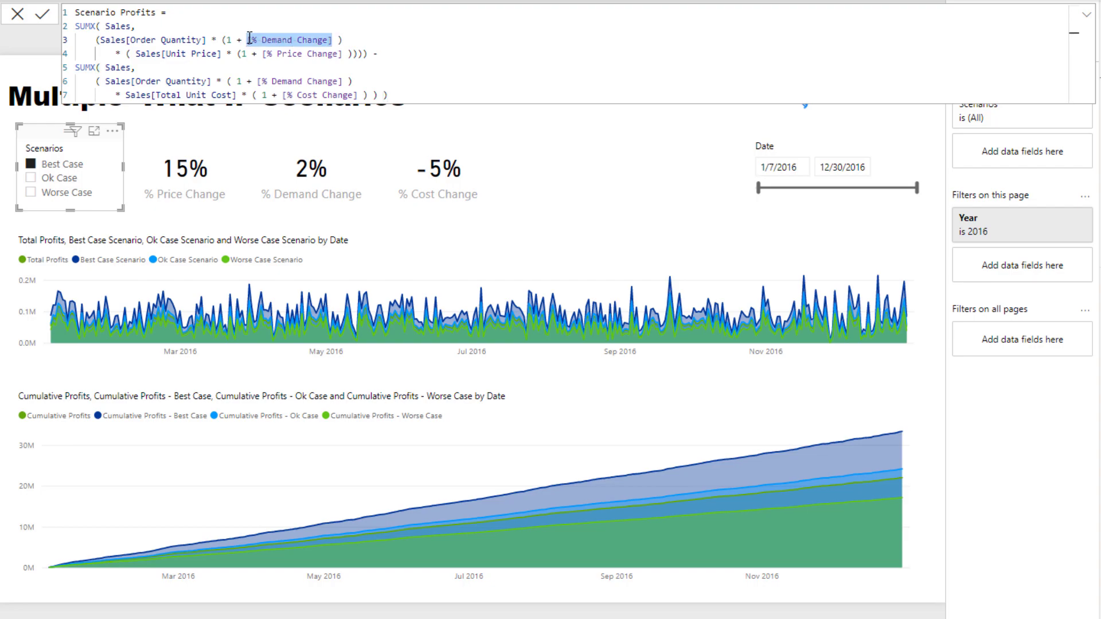
click(32, 178)
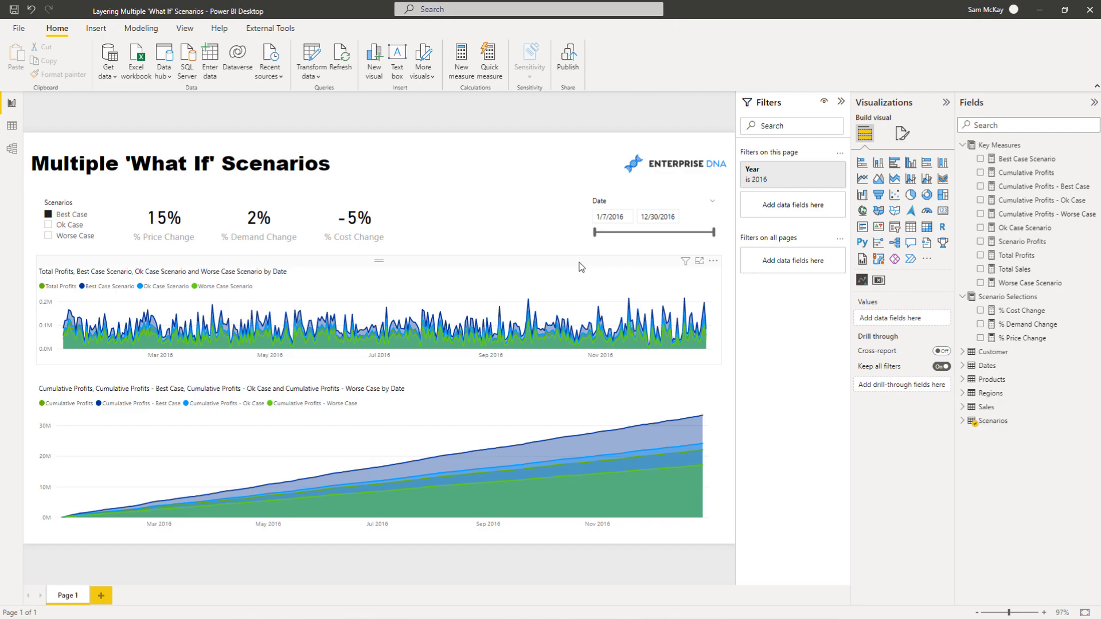
click(580, 266)
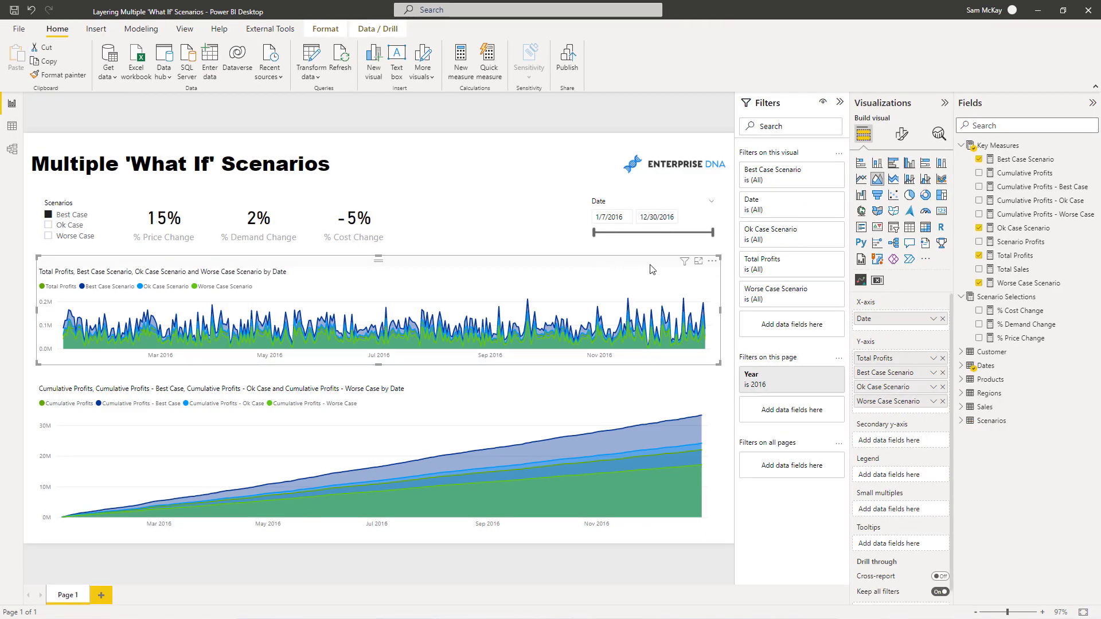
click(698, 261)
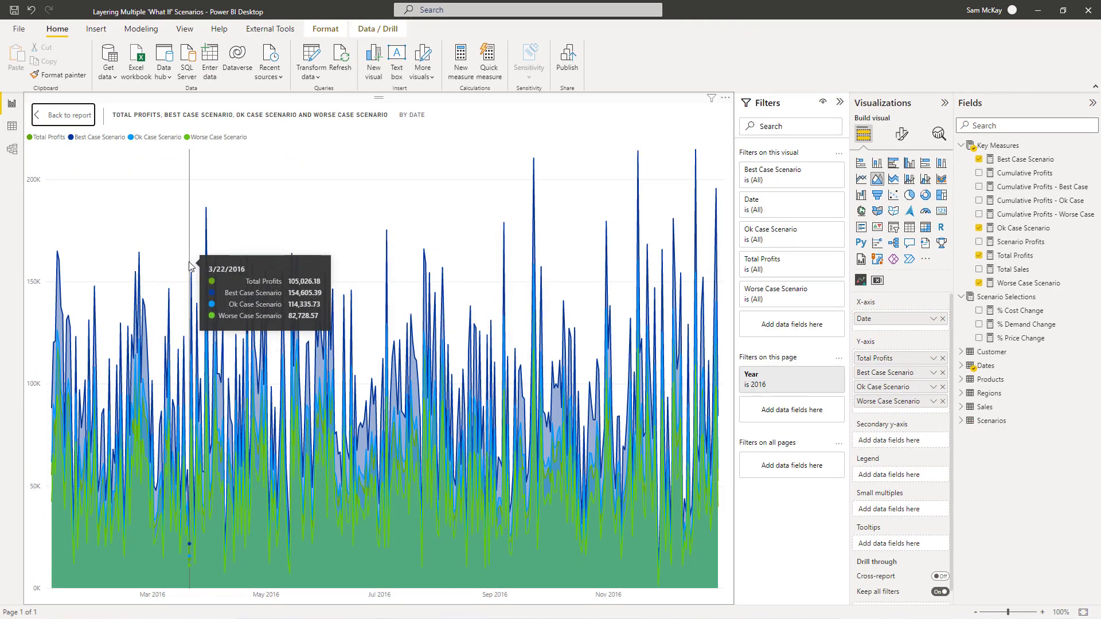
click(54, 118)
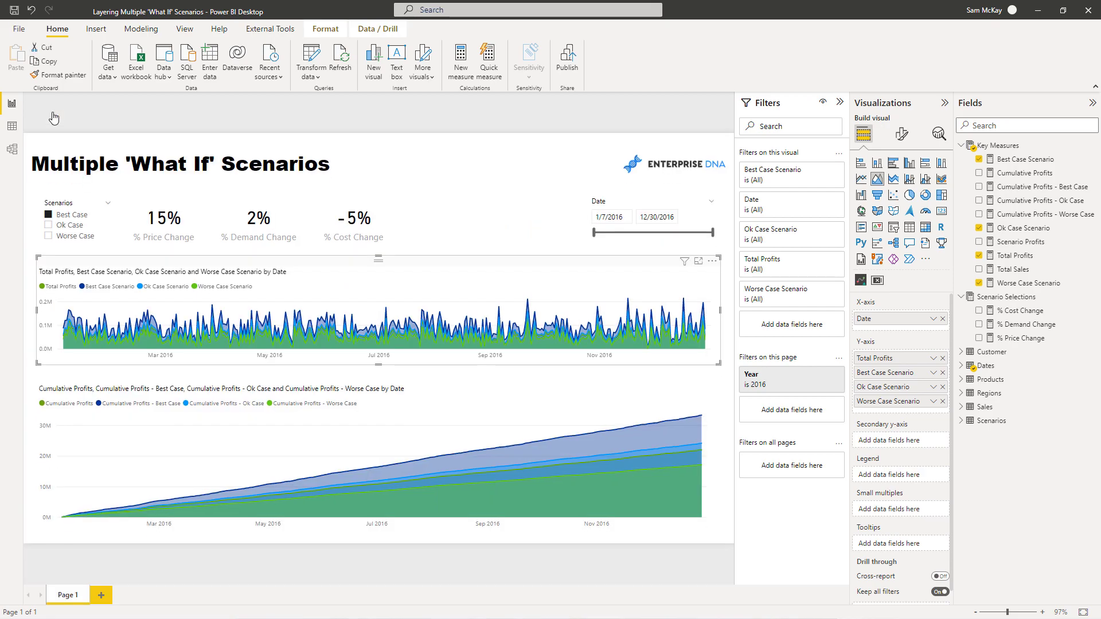
Cut the date range to end on 10/6/2016 and display the Best Case Scenario formula.
drag(594, 233, 645, 237)
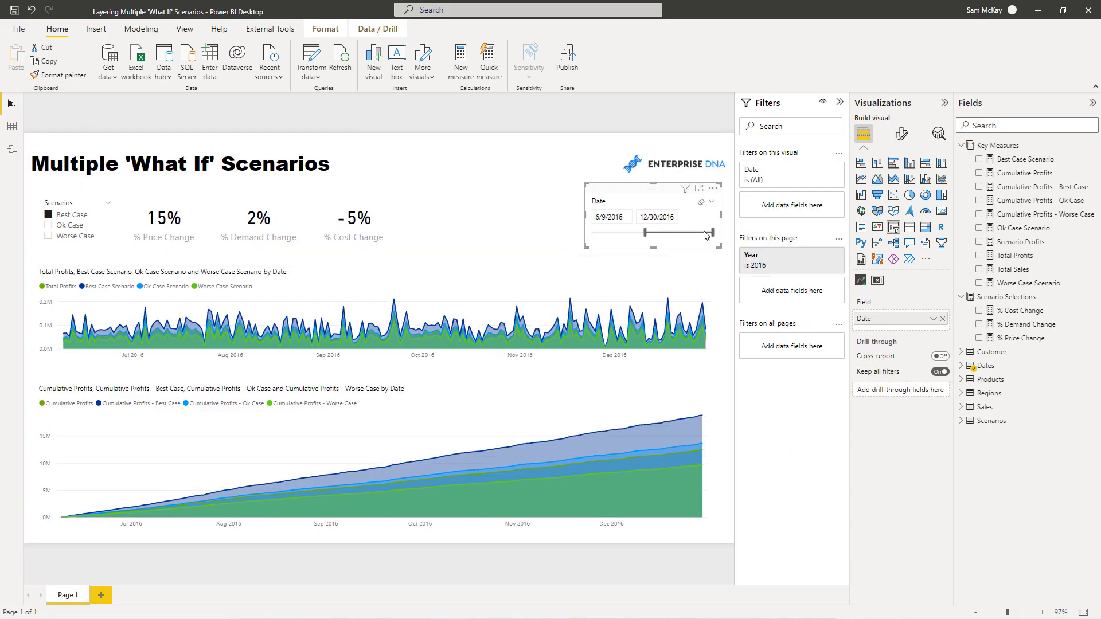
drag(711, 232, 684, 233)
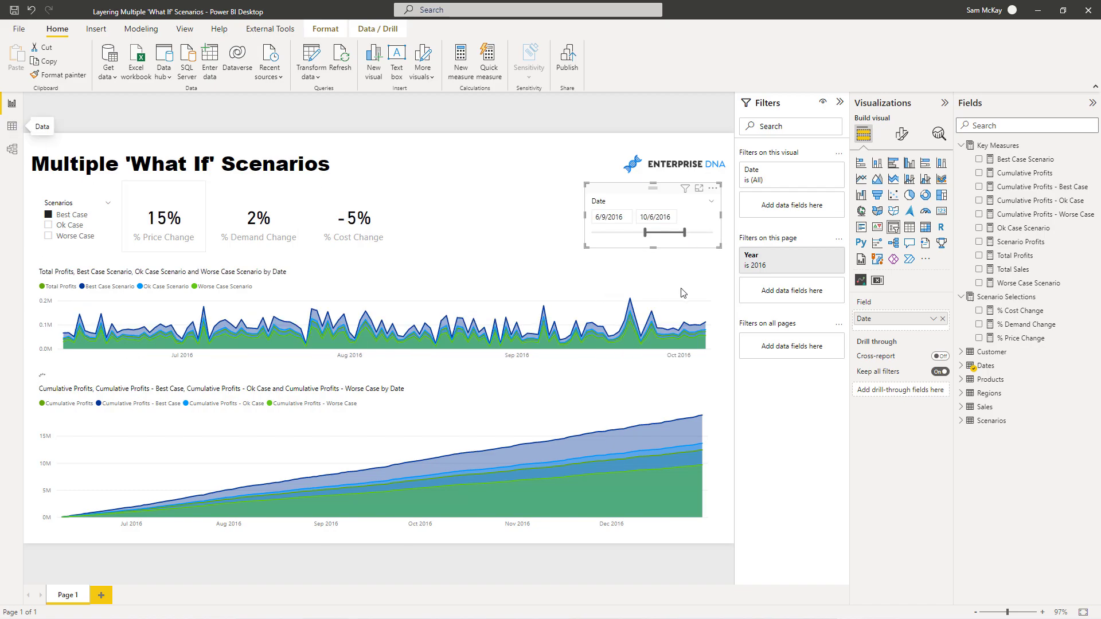
click(698, 262)
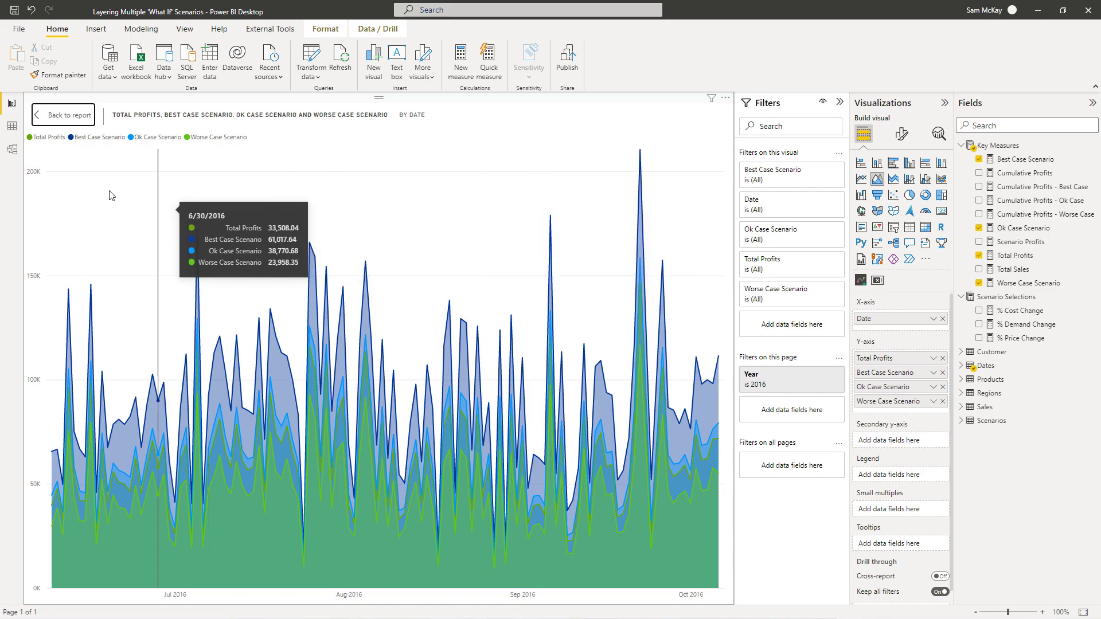
click(64, 114)
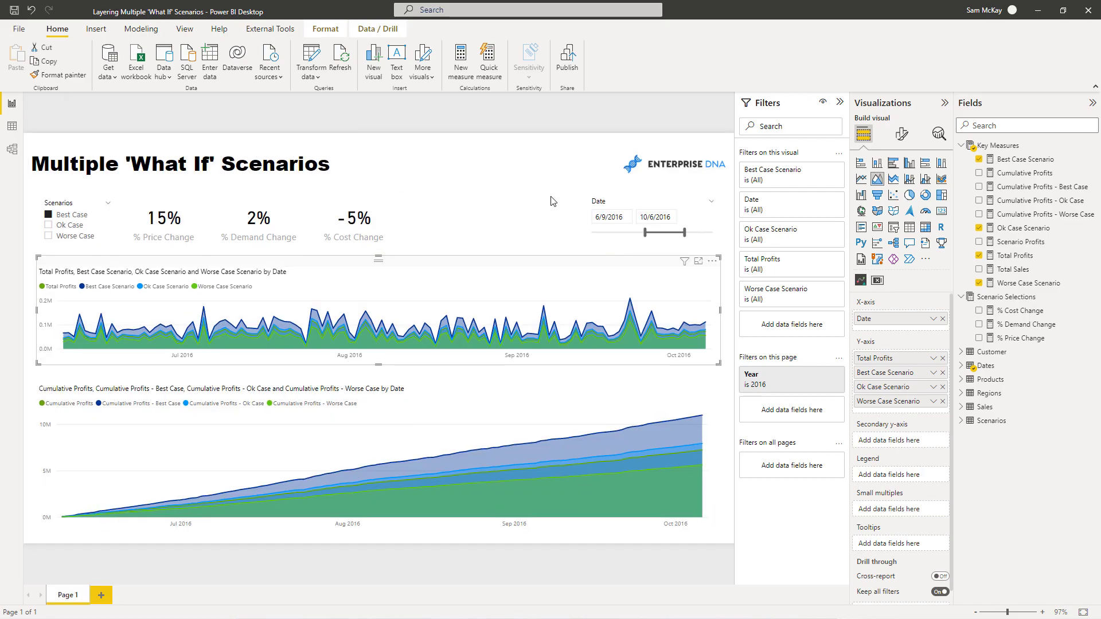
click(1026, 158)
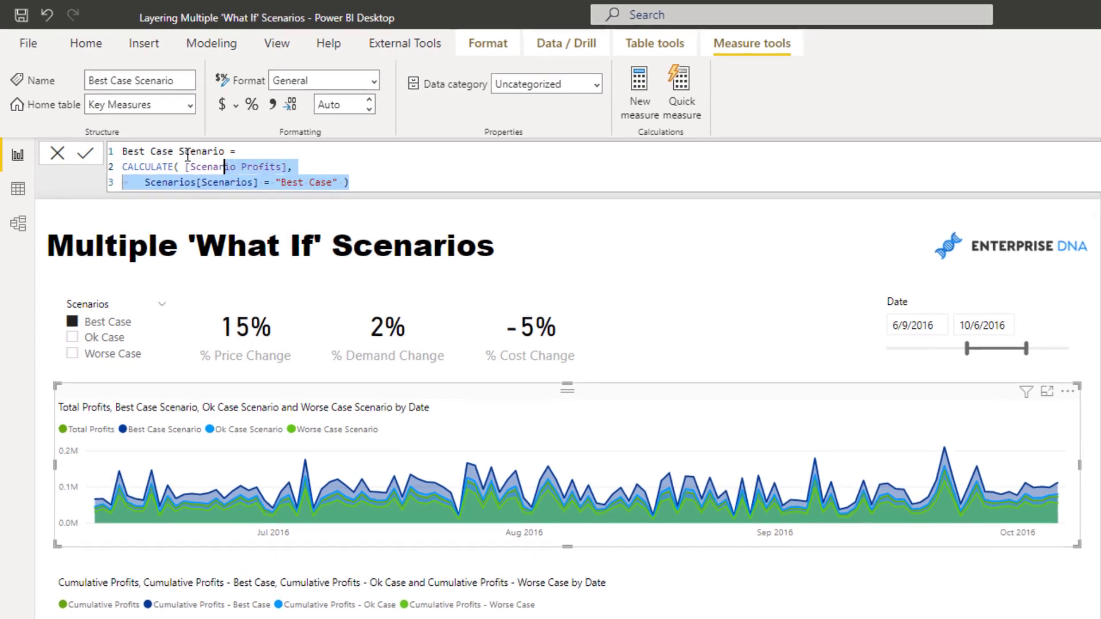
Examine the Best Case Scenario's "Best Case" filter, then view the Ok and Worse Case Scenario formulas.
key(ctrl+a)
click(273, 149)
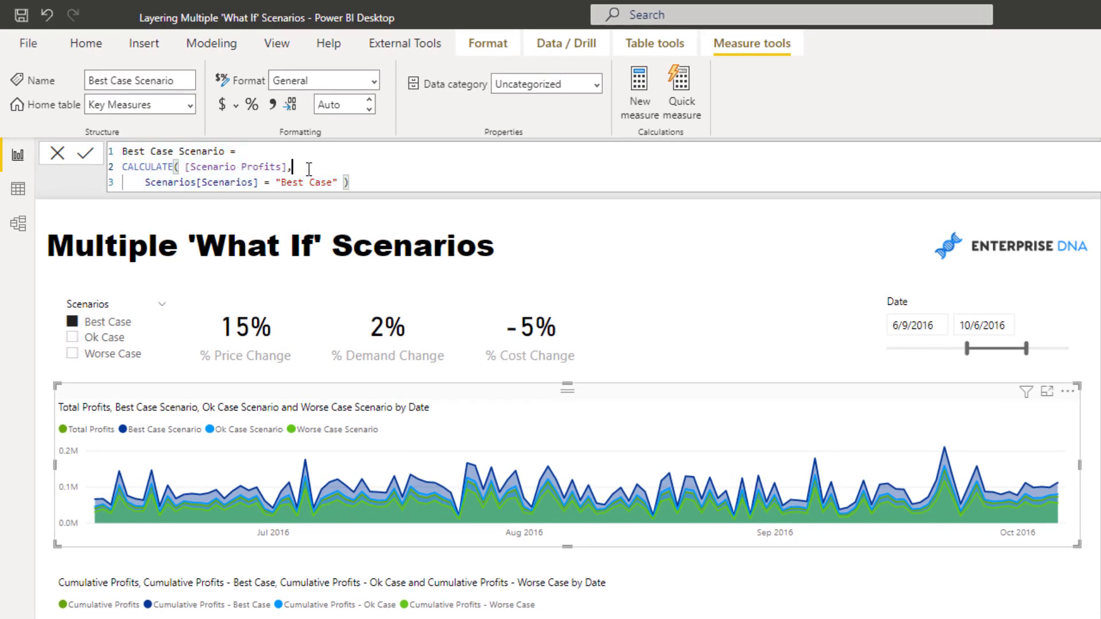
key(shift+Left)
key(shift+Left)
key(shift+Left)
key(shift+Left)
key(shift+Left)
key(shift+Left)
key(shift+Left)
key(shift+Left)
key(shift+Left)
key(shift+Left)
key(shift+Left)
key(shift+Left)
key(shift+Left)
key(shift+Left)
key(shift+Left)
key(shift+Left)
key(shift+Left)
key(shift+Left)
key(shift+Left)
key(shift+Left)
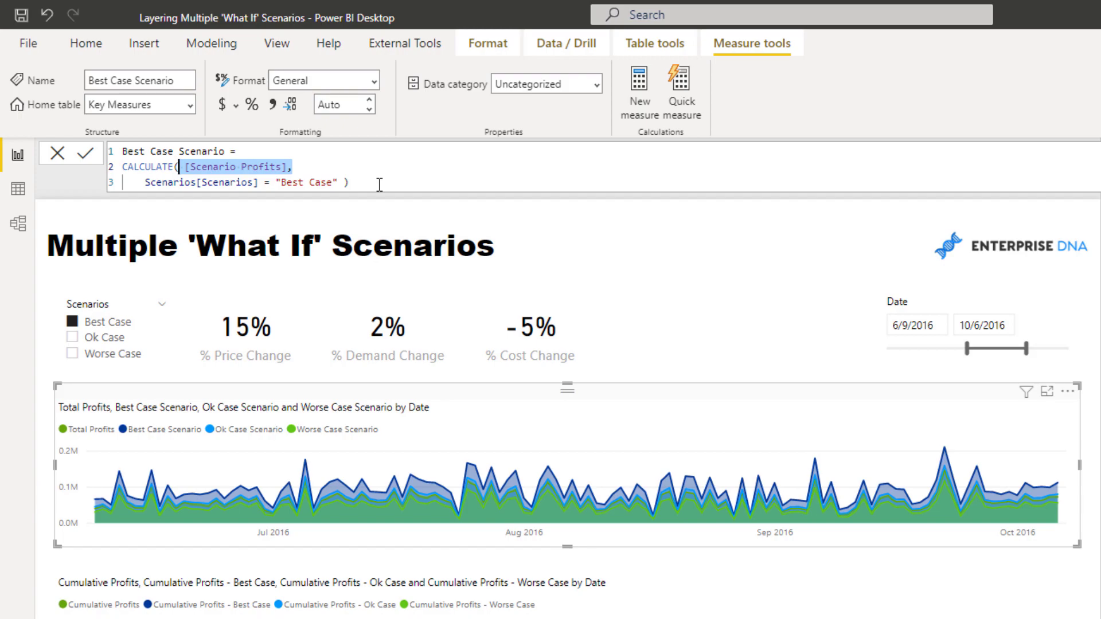
drag(144, 182, 275, 182)
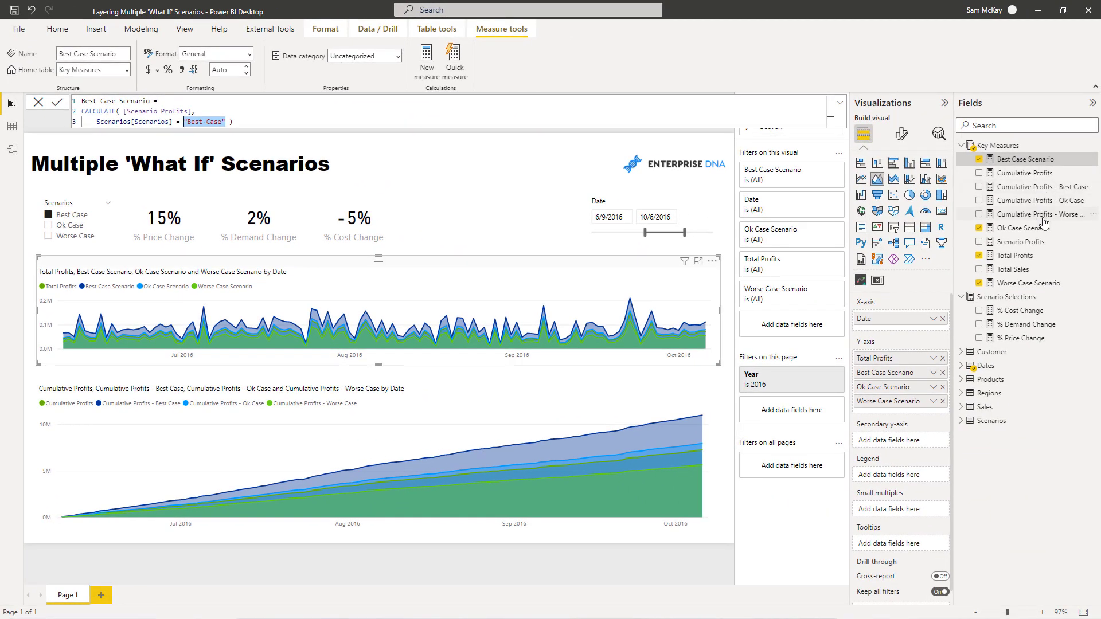
click(1026, 230)
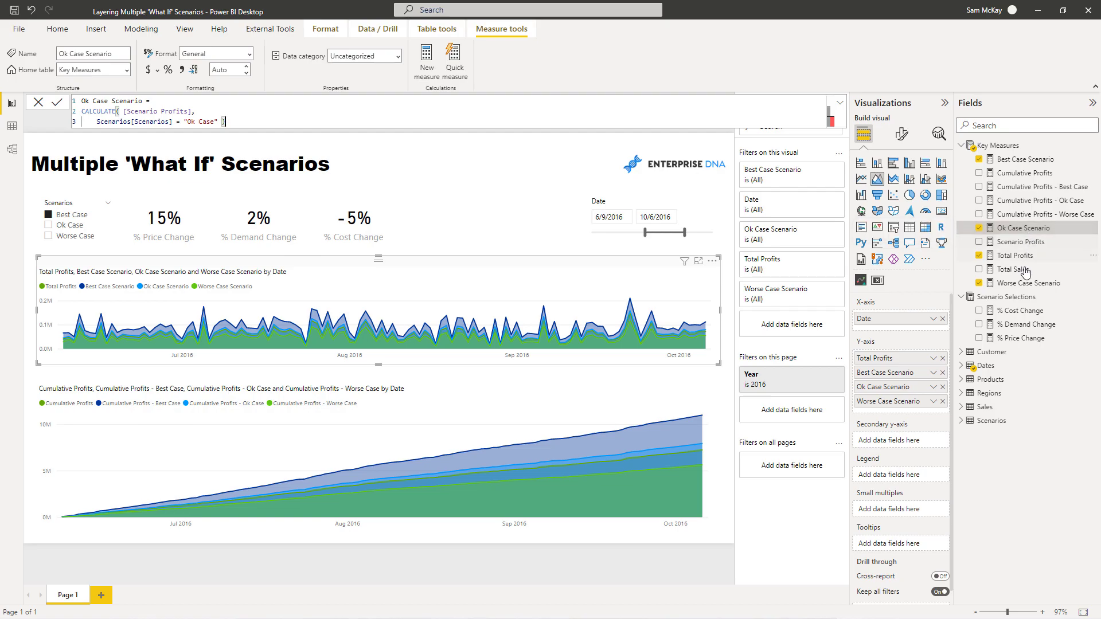
click(1026, 285)
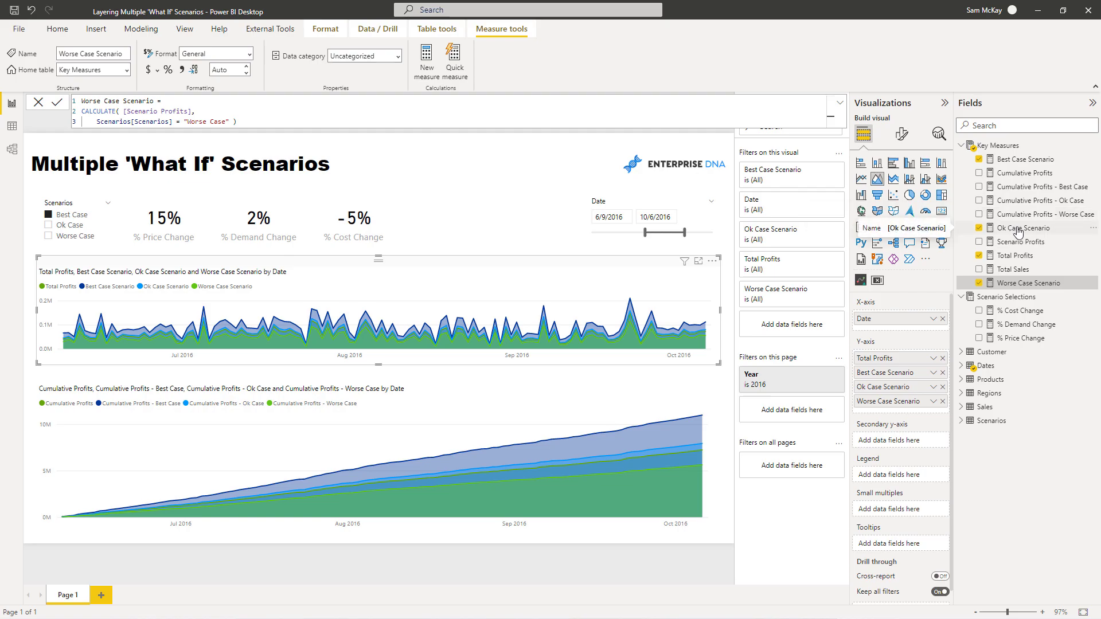
Examine the Cumulative Profits - Worse Case formula's [Worse Case Scenario] reference and FILTER date condition.
click(1014, 216)
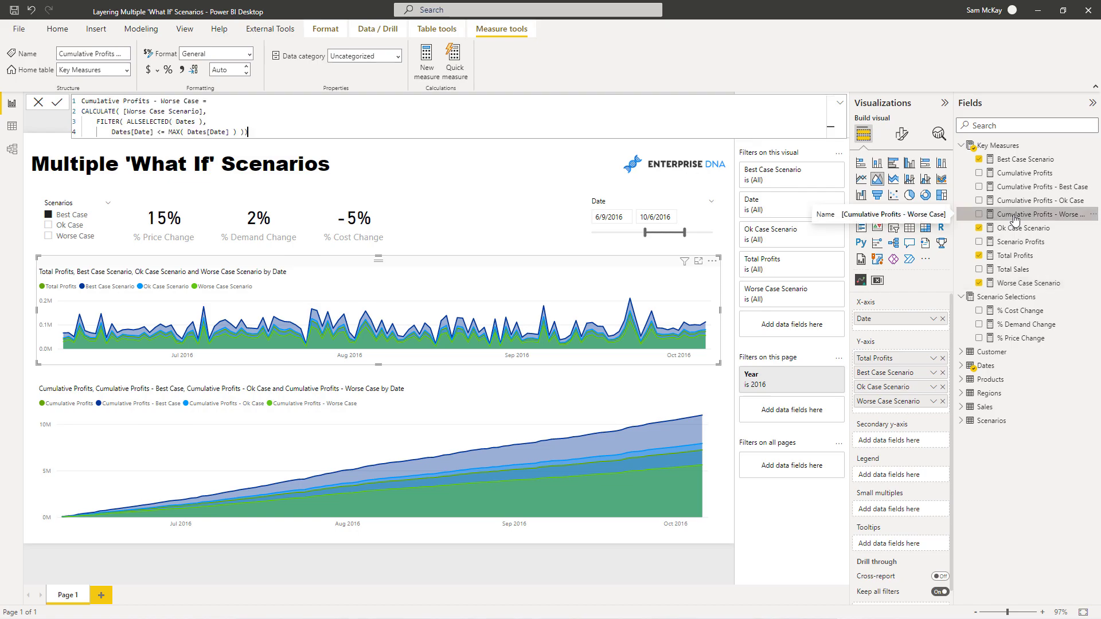
drag(248, 131, 72, 100)
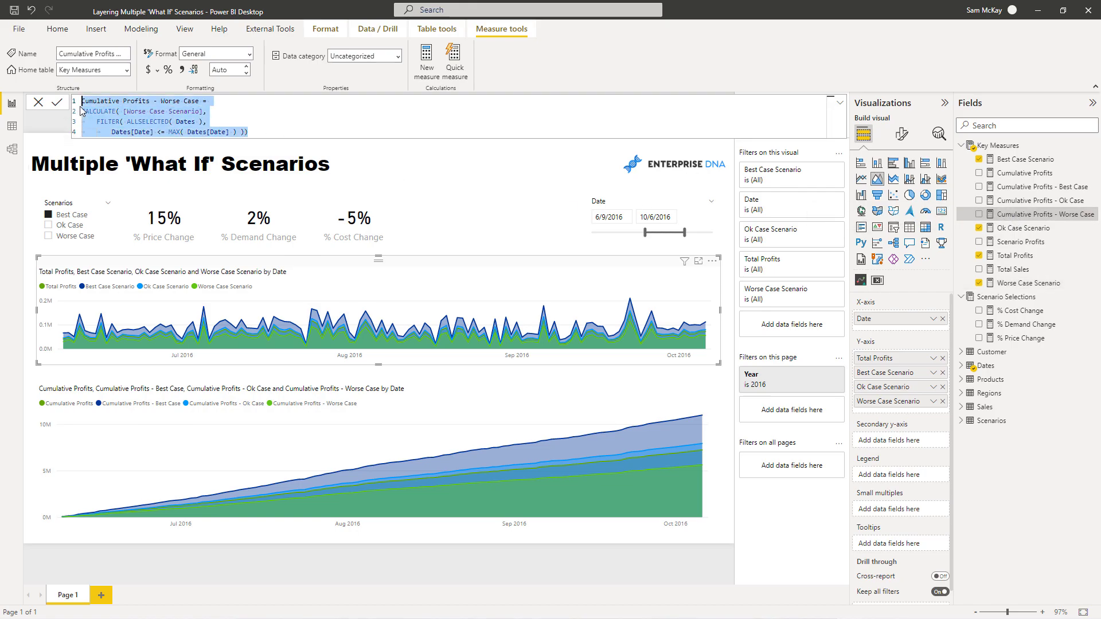
drag(207, 111, 123, 111)
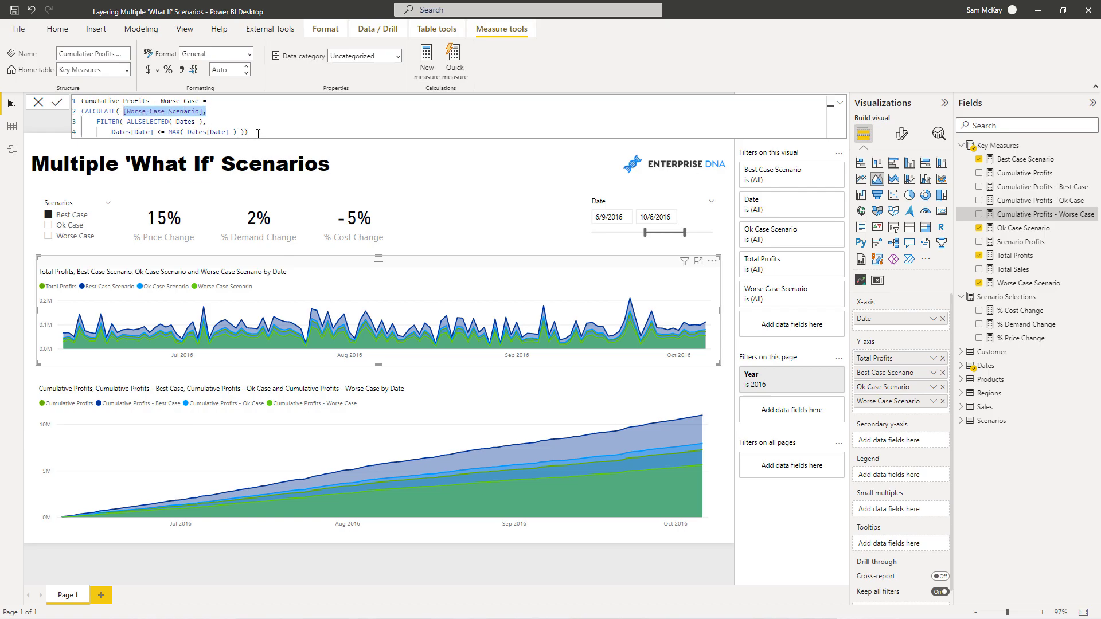
drag(250, 133, 97, 122)
click(304, 122)
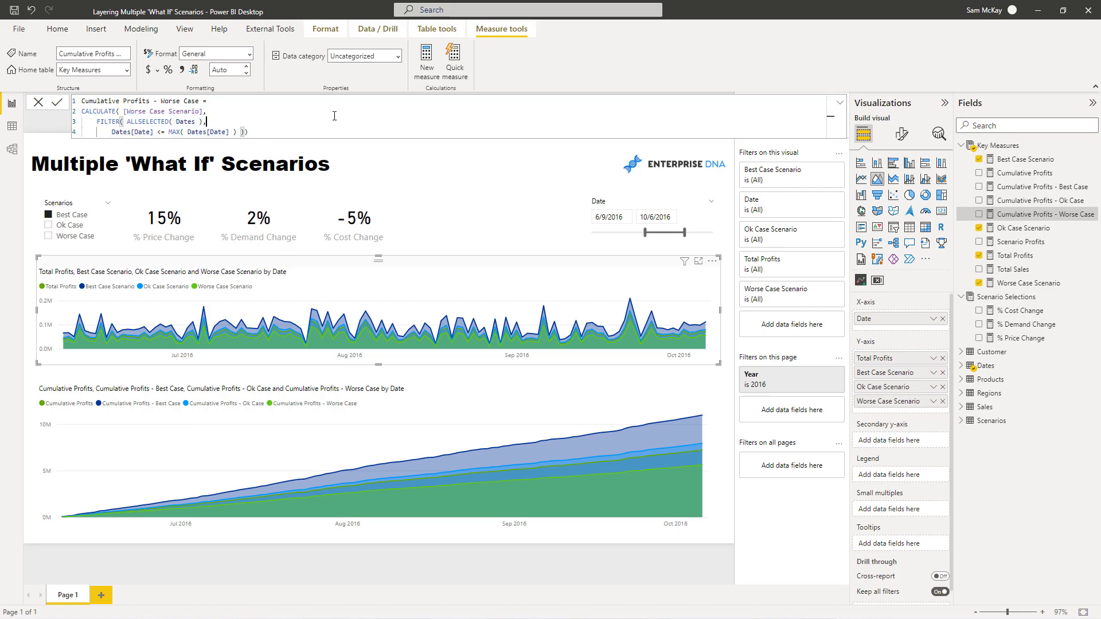
View the Ok and Best Case cumulative formulas, then show the cumulative profits chart in Focus mode.
click(1018, 202)
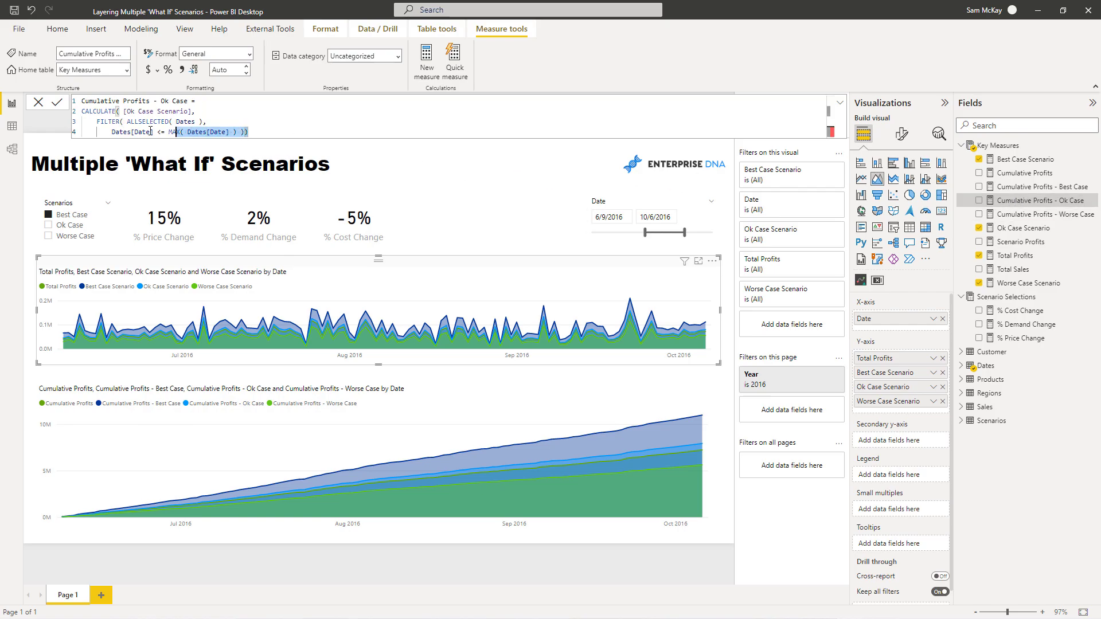
click(1030, 190)
drag(247, 132, 138, 124)
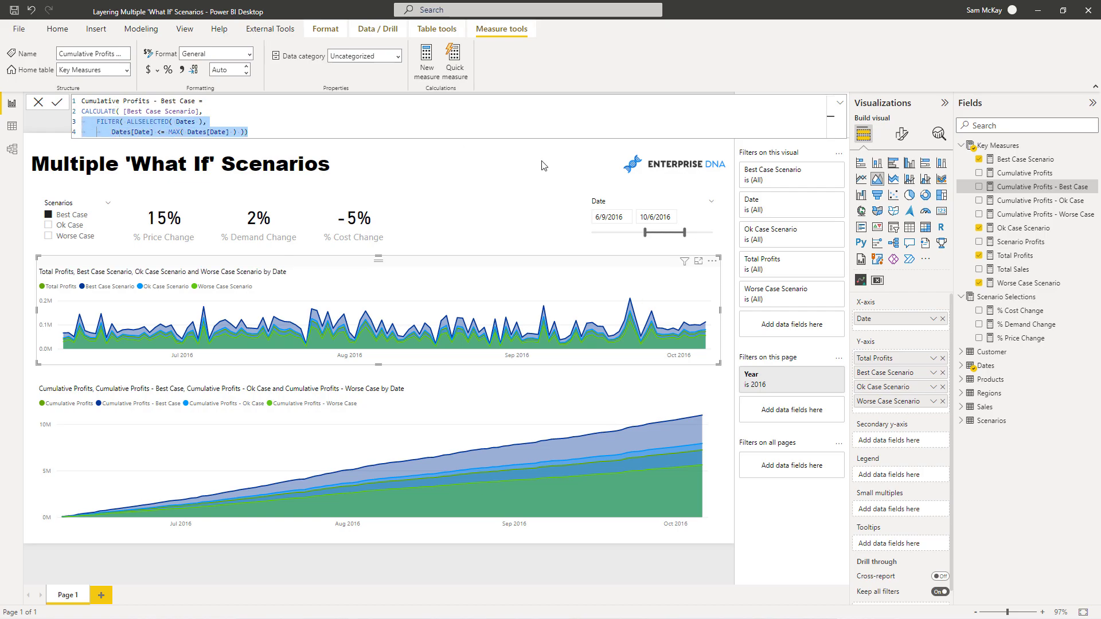
click(695, 385)
click(695, 380)
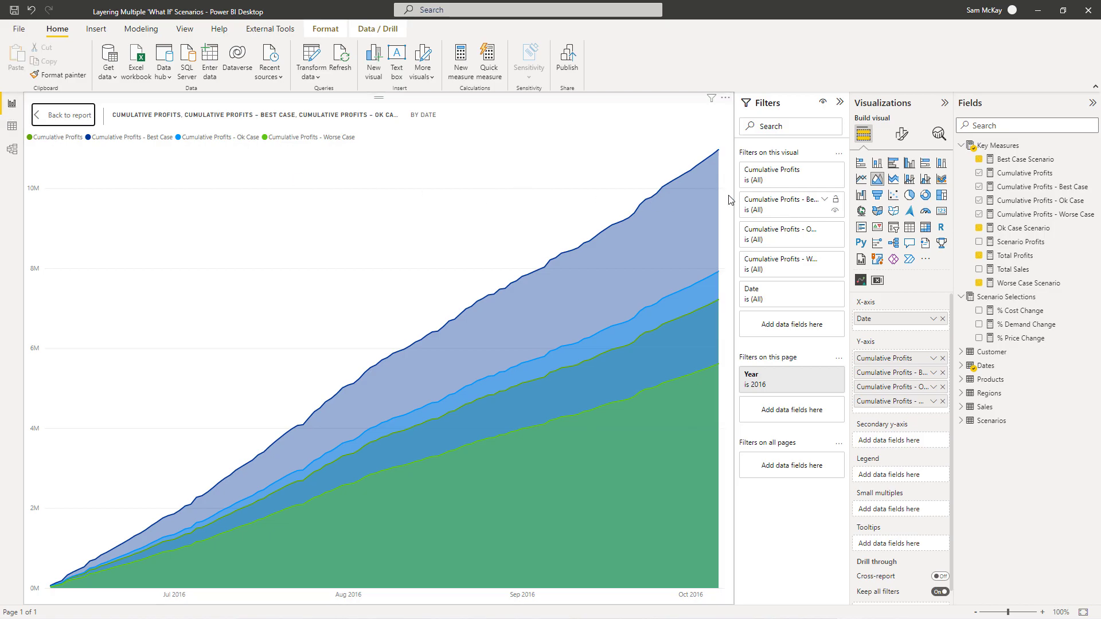
Move the date range end to 8/20/2016, then 10/9/2016, and recheck the cumulative chart.
click(67, 121)
drag(686, 237, 669, 236)
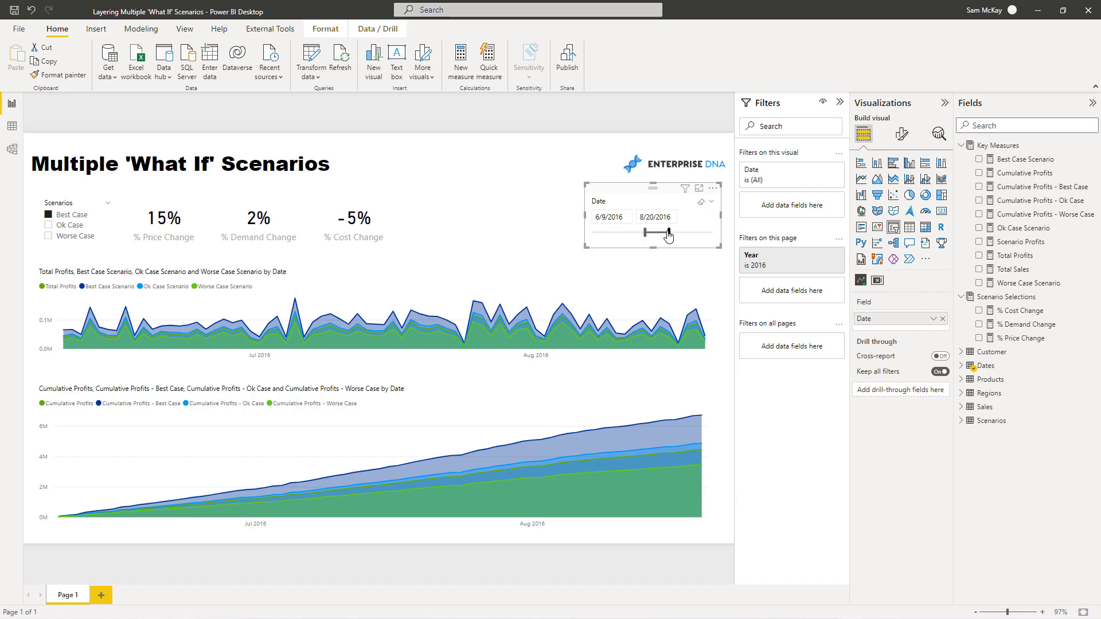
drag(669, 232, 686, 235)
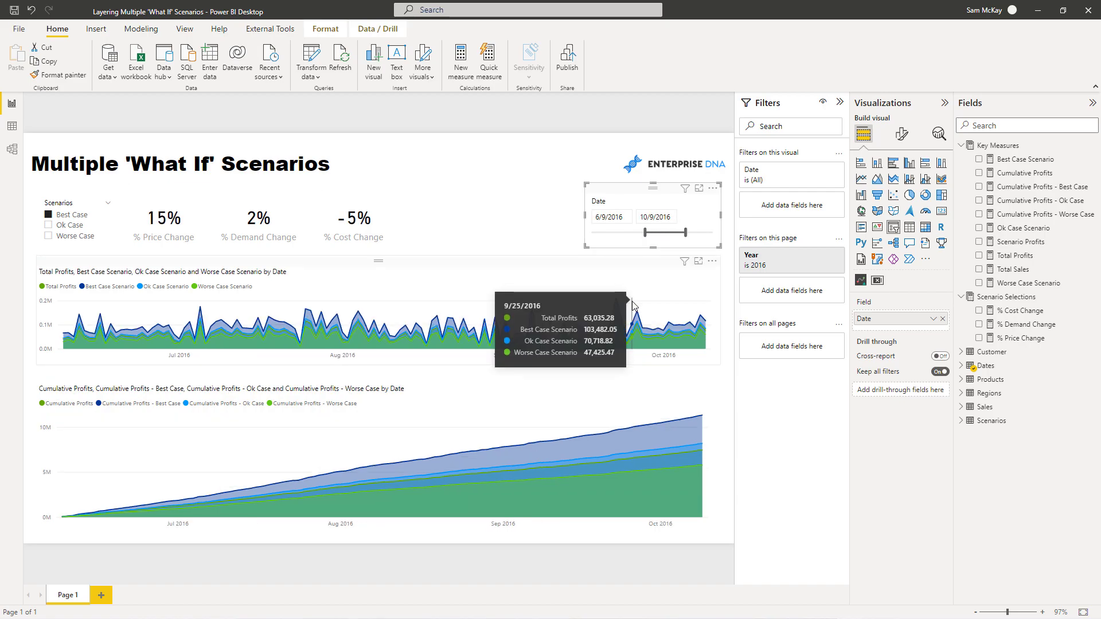
click(694, 378)
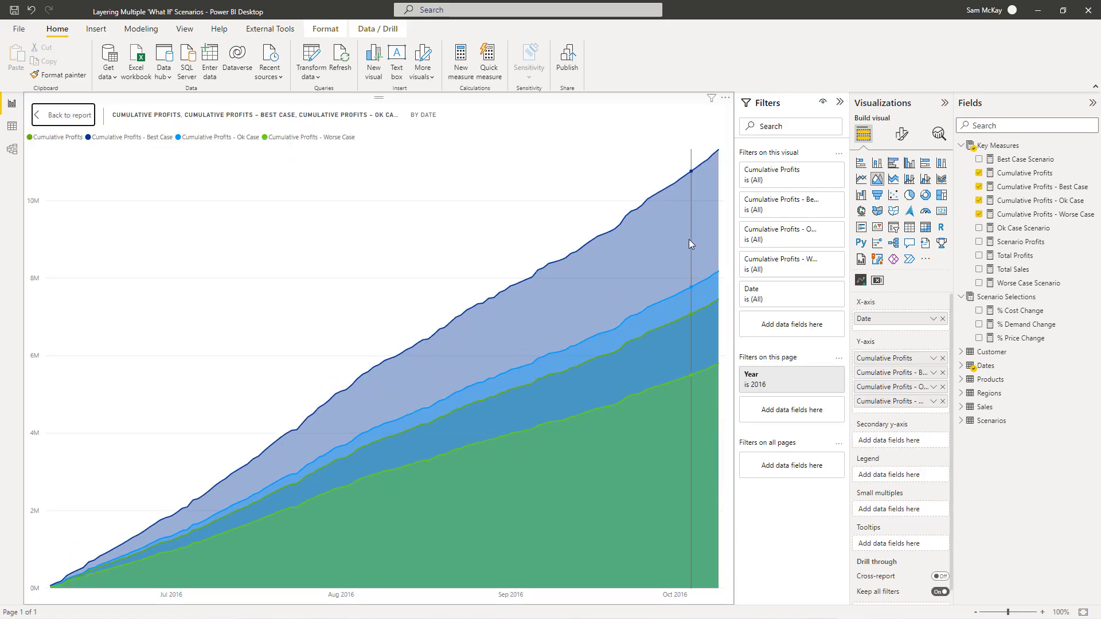
mouse_move(716, 232)
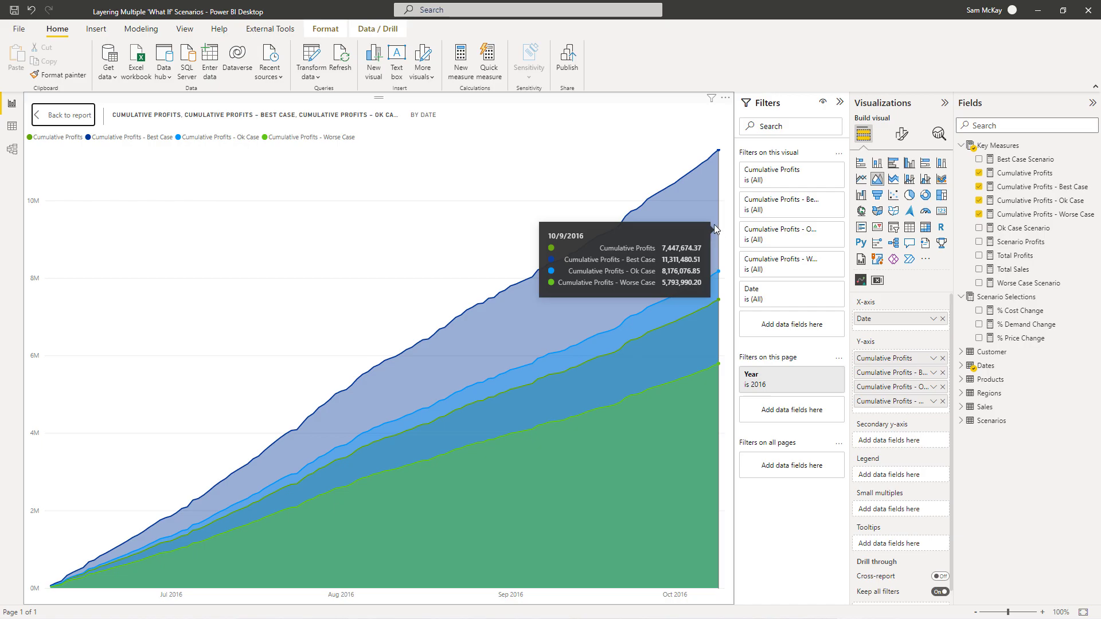
click(70, 113)
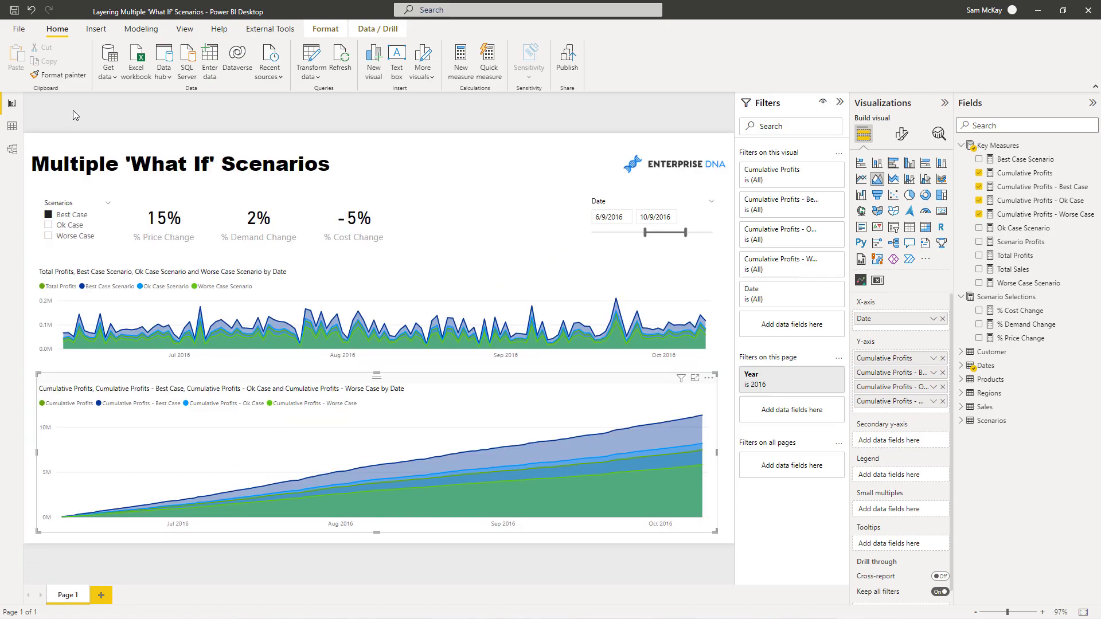
click(492, 179)
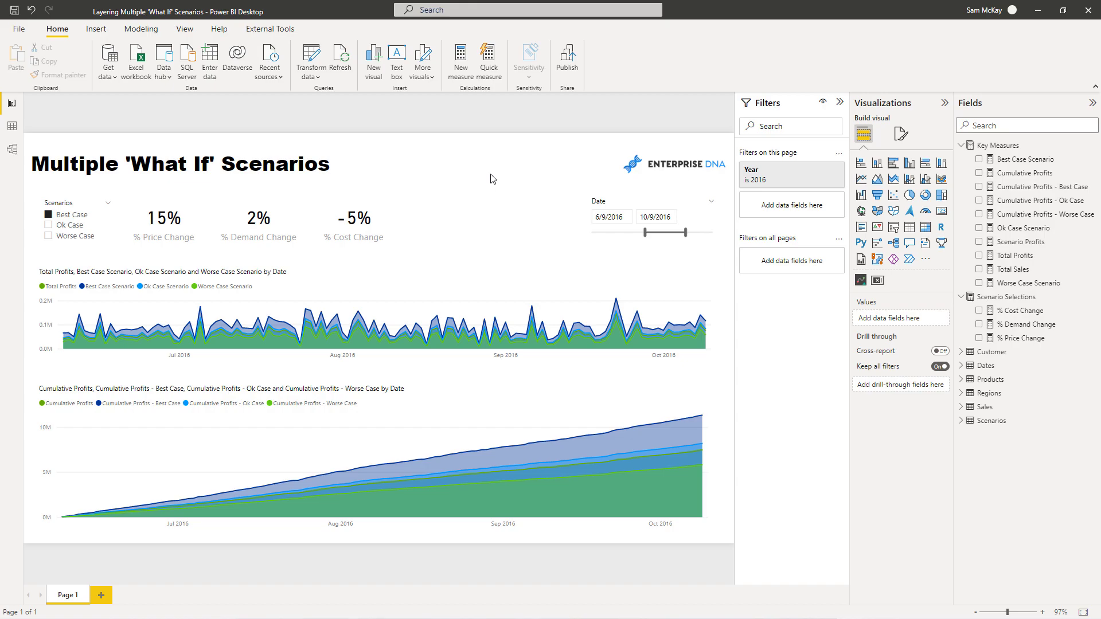
click(462, 275)
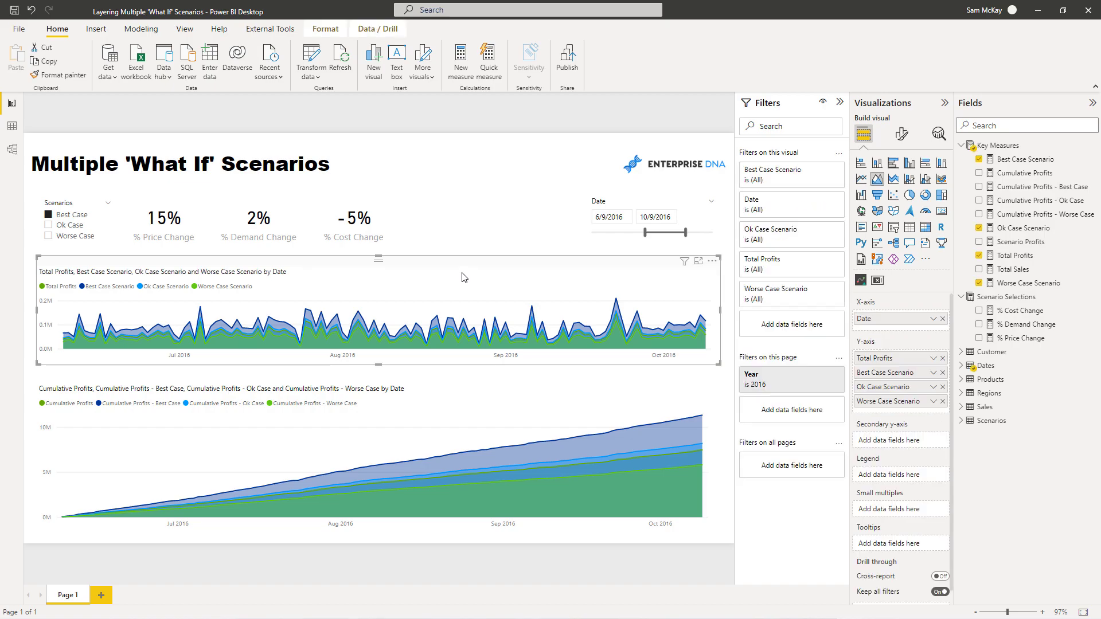
click(443, 390)
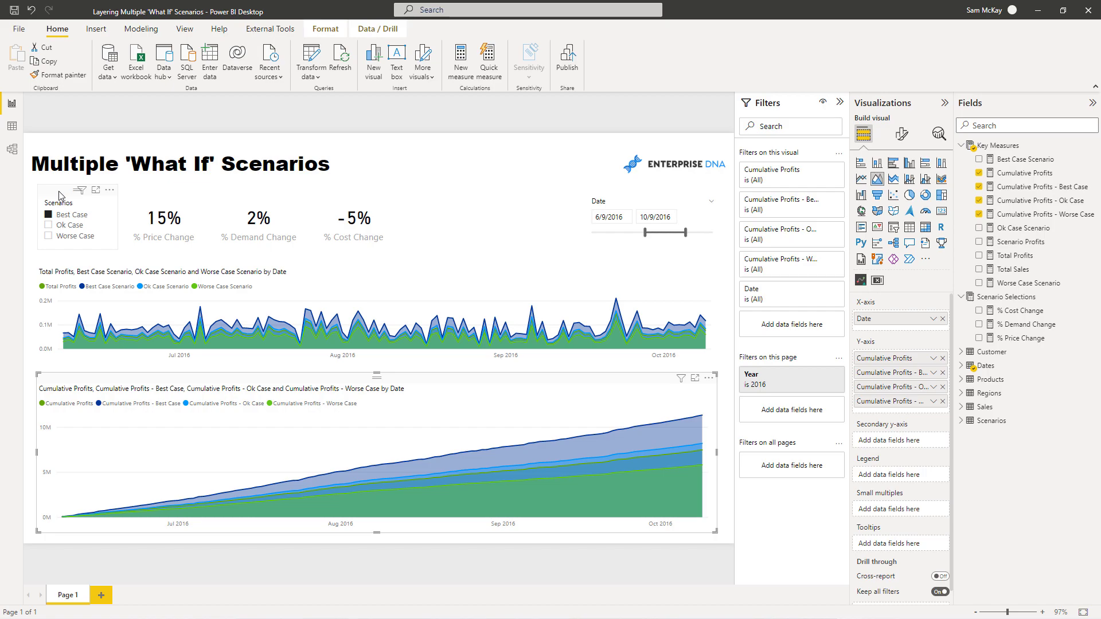
click(497, 202)
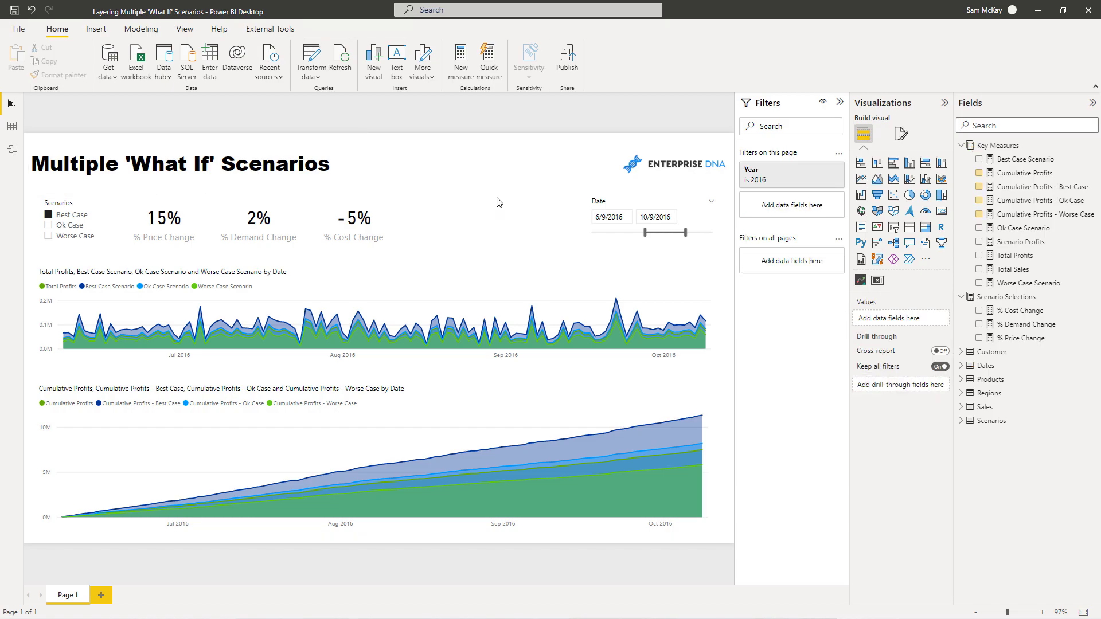